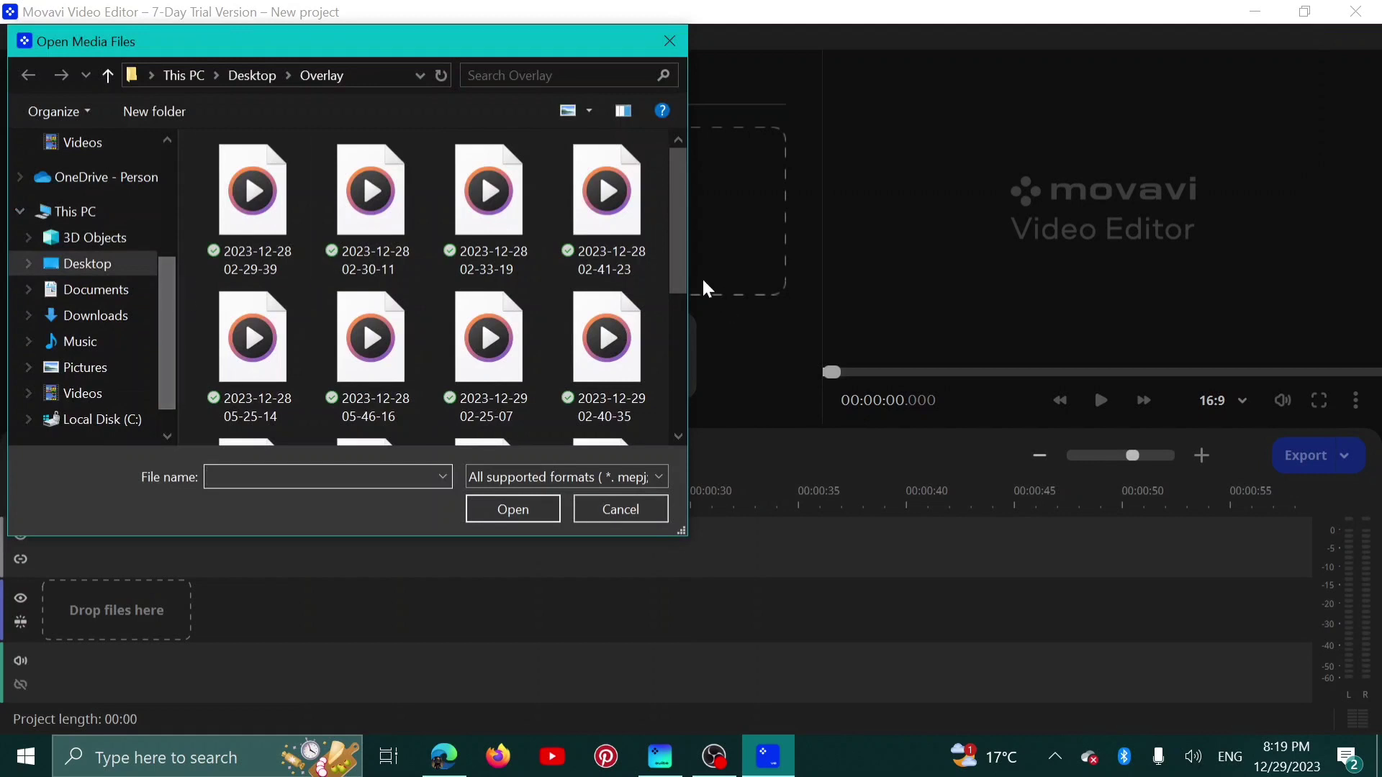
left_click_drag(683, 260, 642, 423)
left_click(377, 389)
left_click(295, 381)
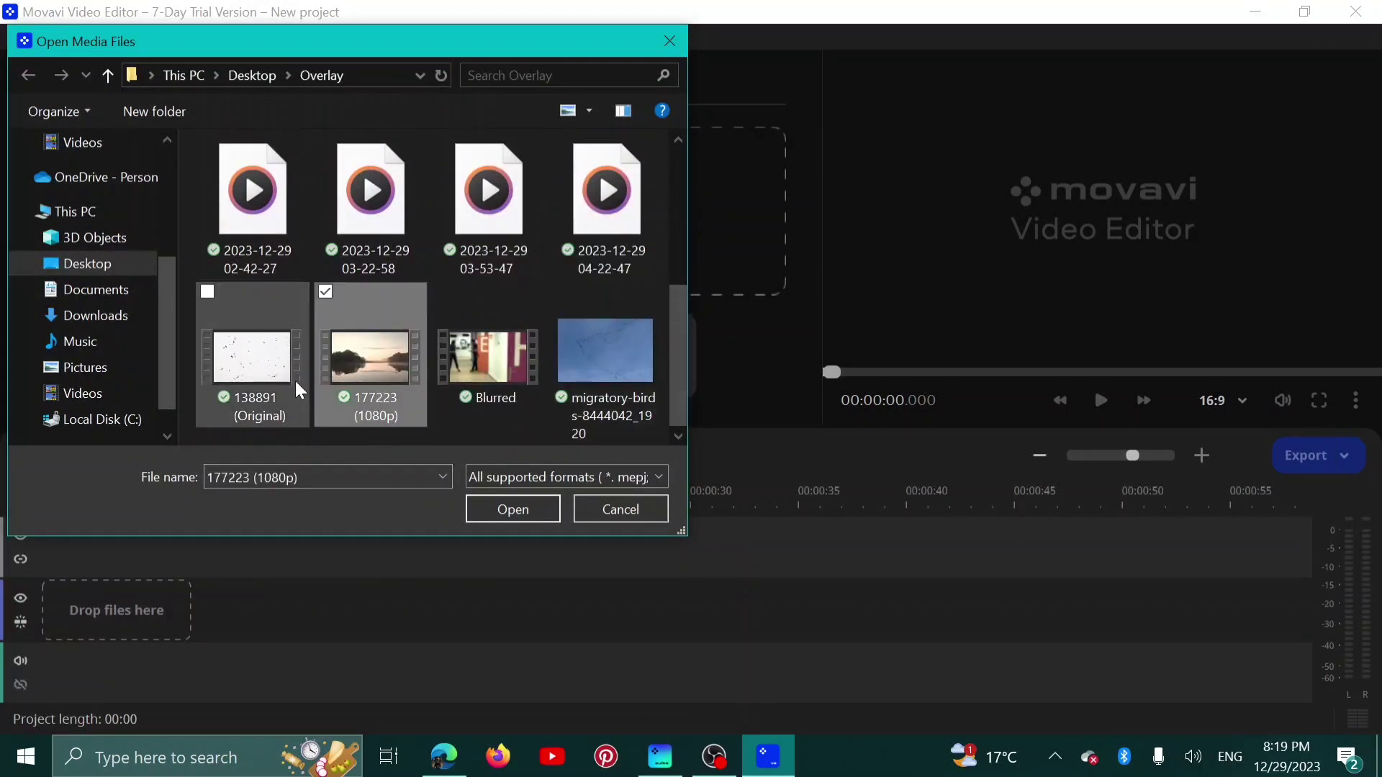
left_click(513, 509)
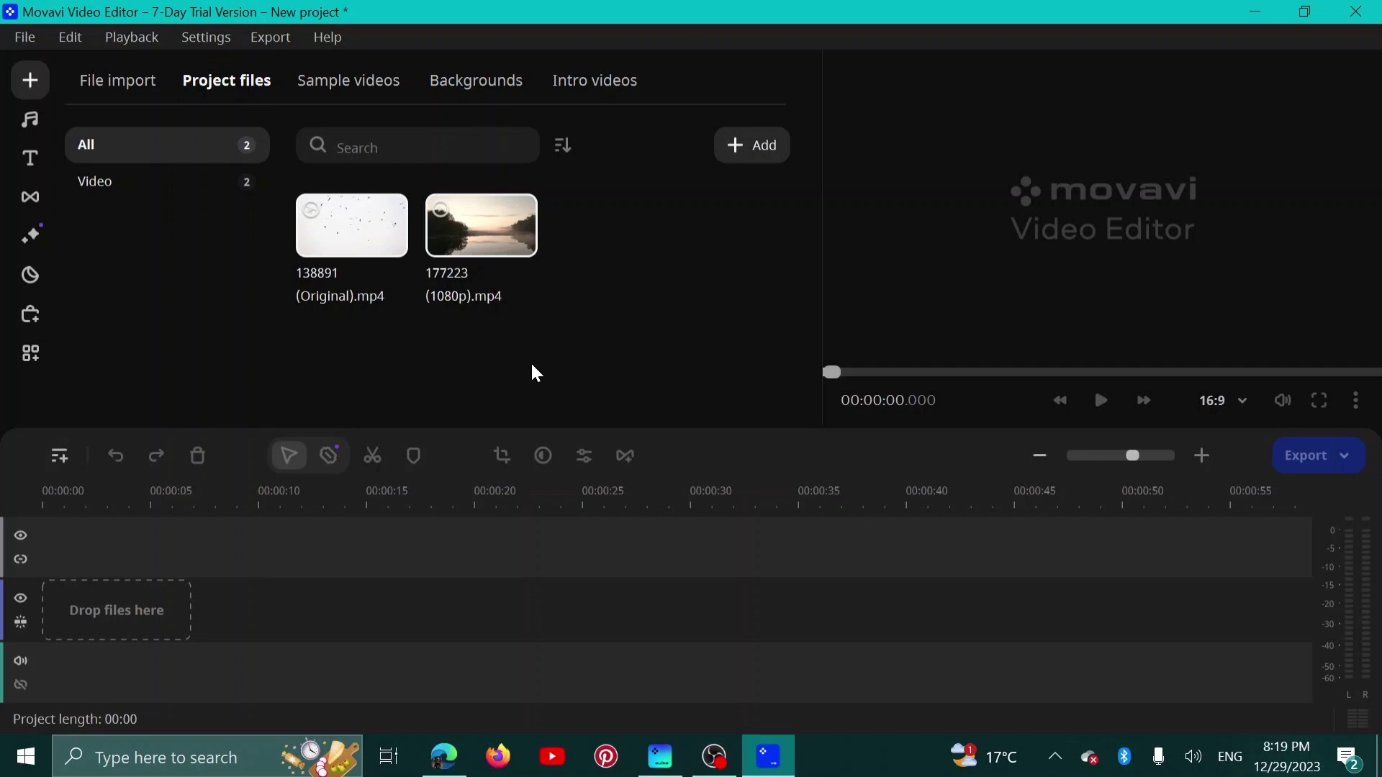
left_click(497, 243)
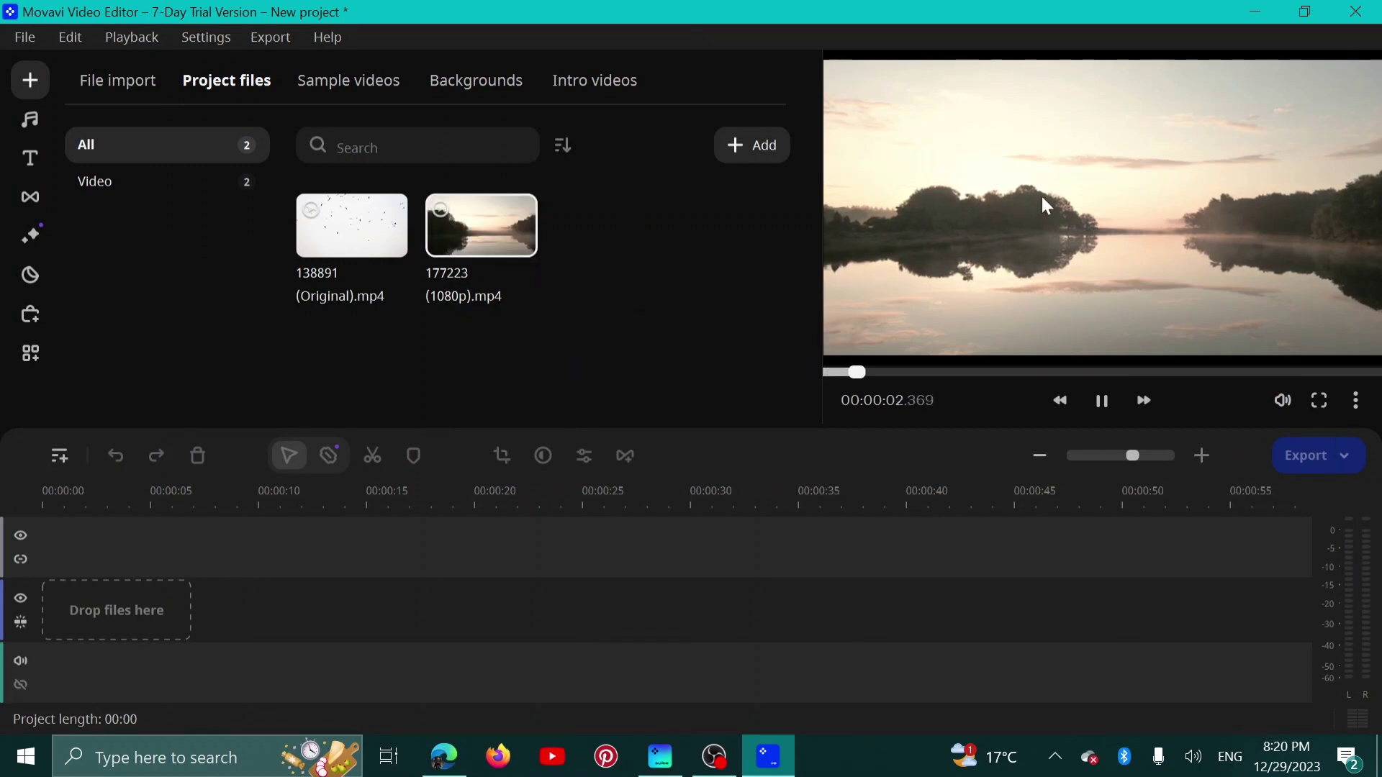
mouse_move(482, 229)
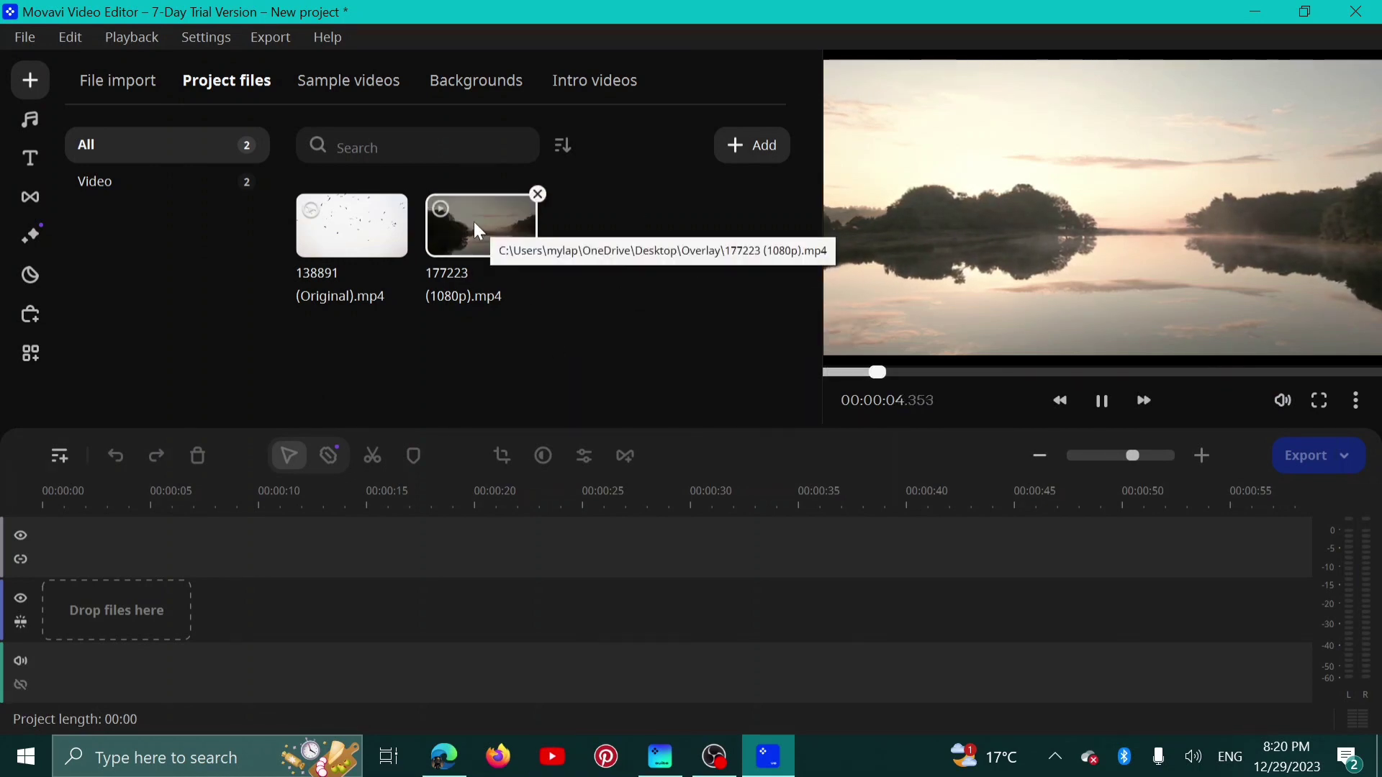
left_click_drag(476, 225, 45, 587)
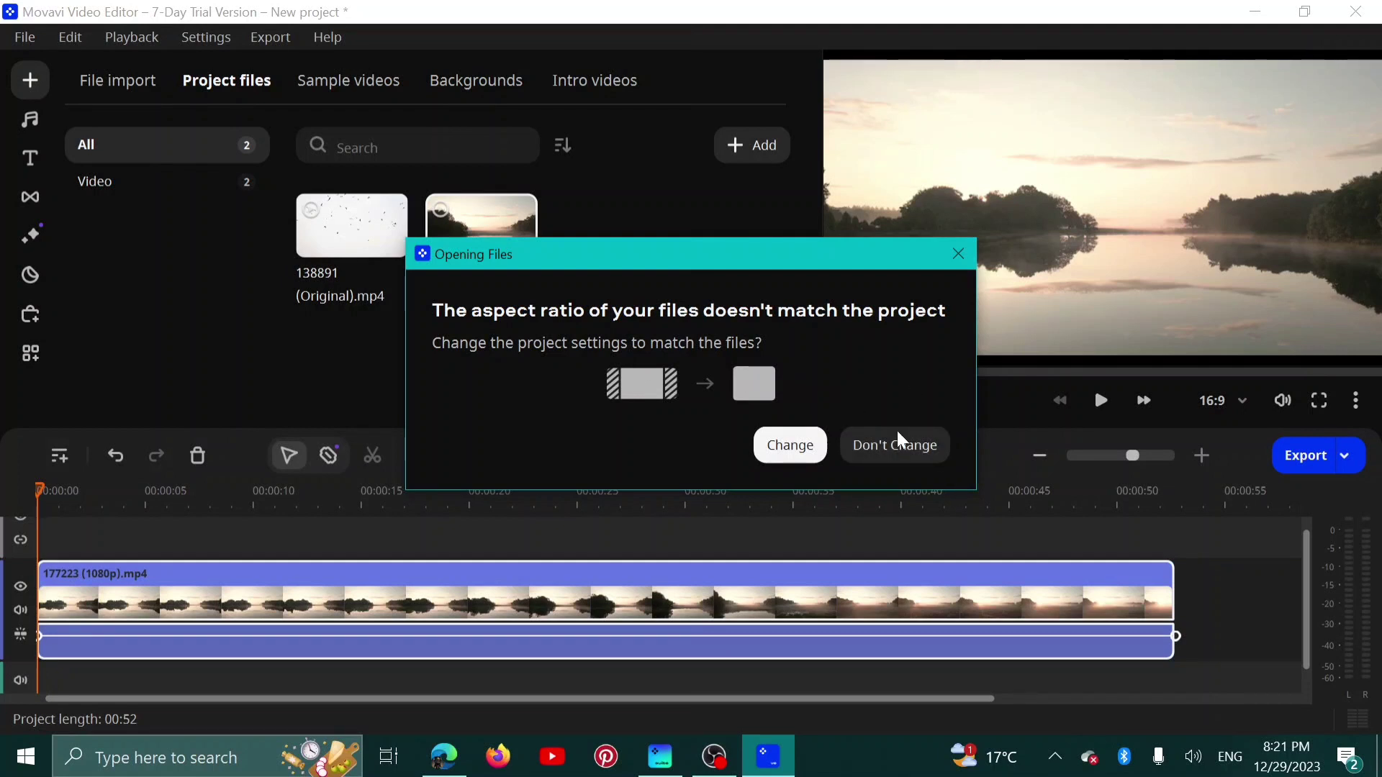
left_click(793, 443)
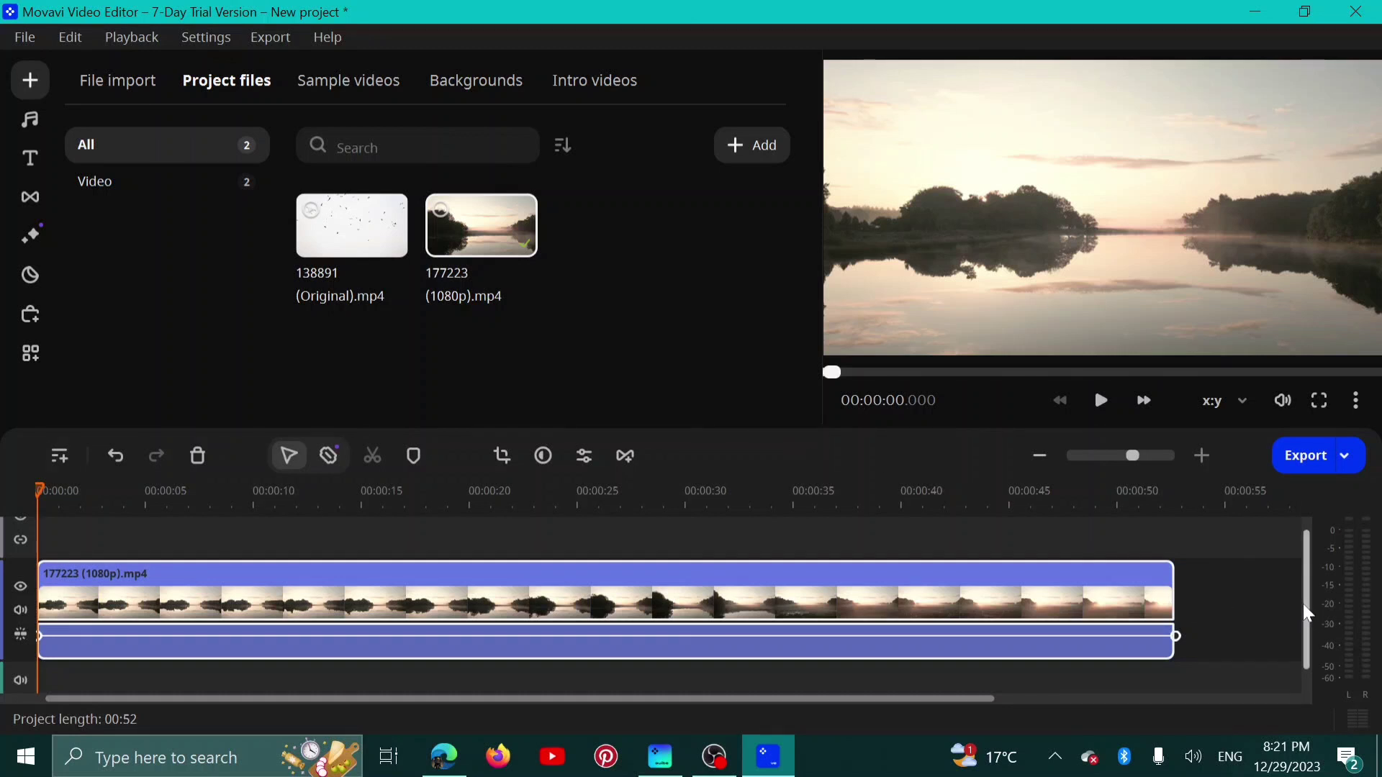
scroll(1305, 597, "up", 1)
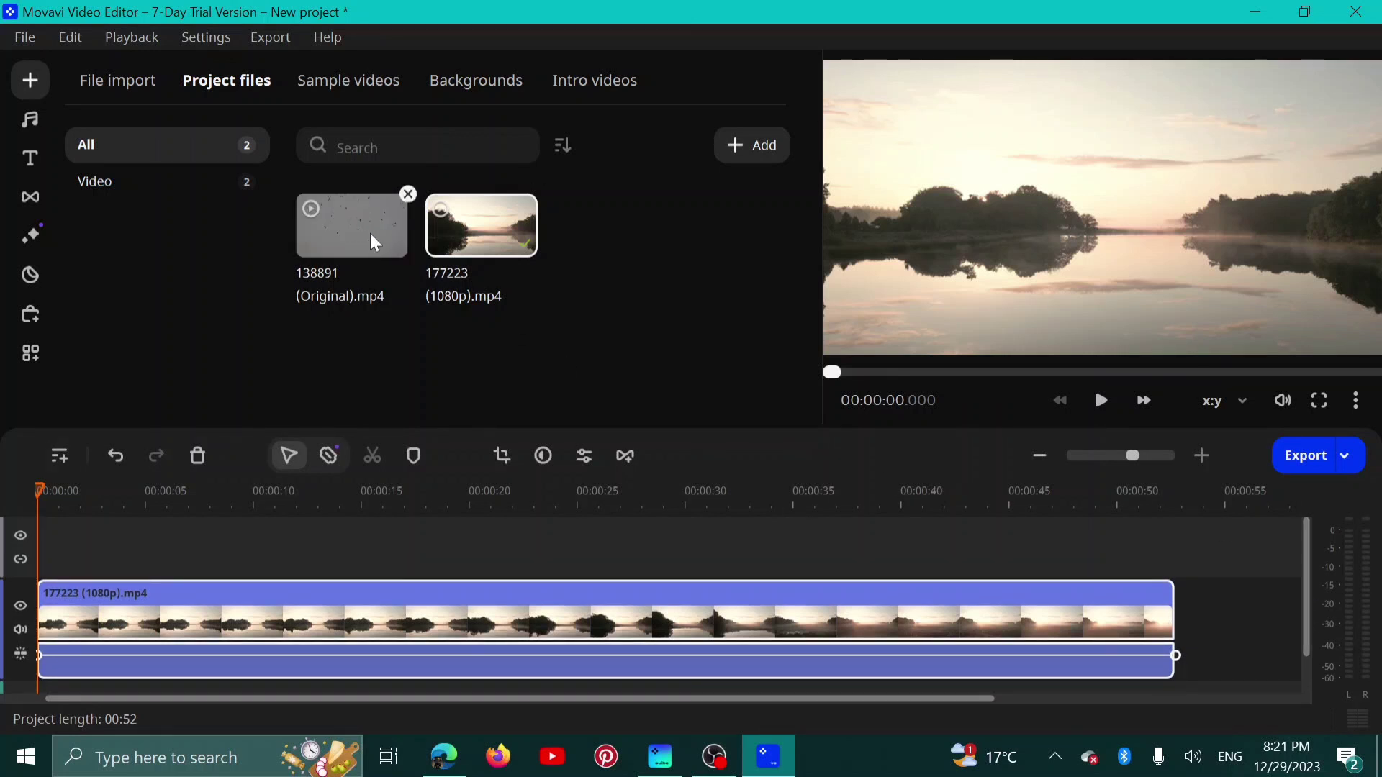
left_click(344, 241)
left_click_drag(343, 235, 67, 526)
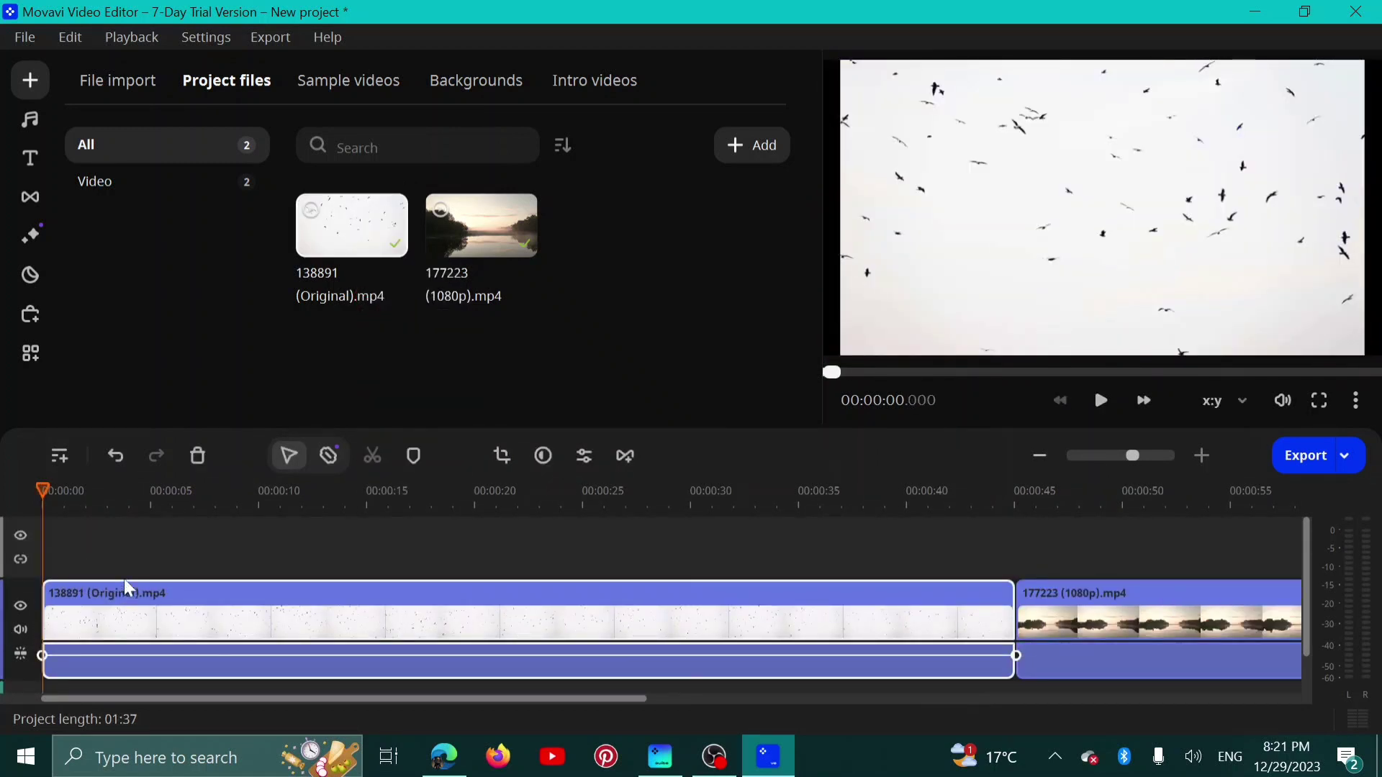
mouse_move(124, 579)
left_mouse_down()
mouse_move(131, 528)
mouse_move(125, 552)
left_mouse_up()
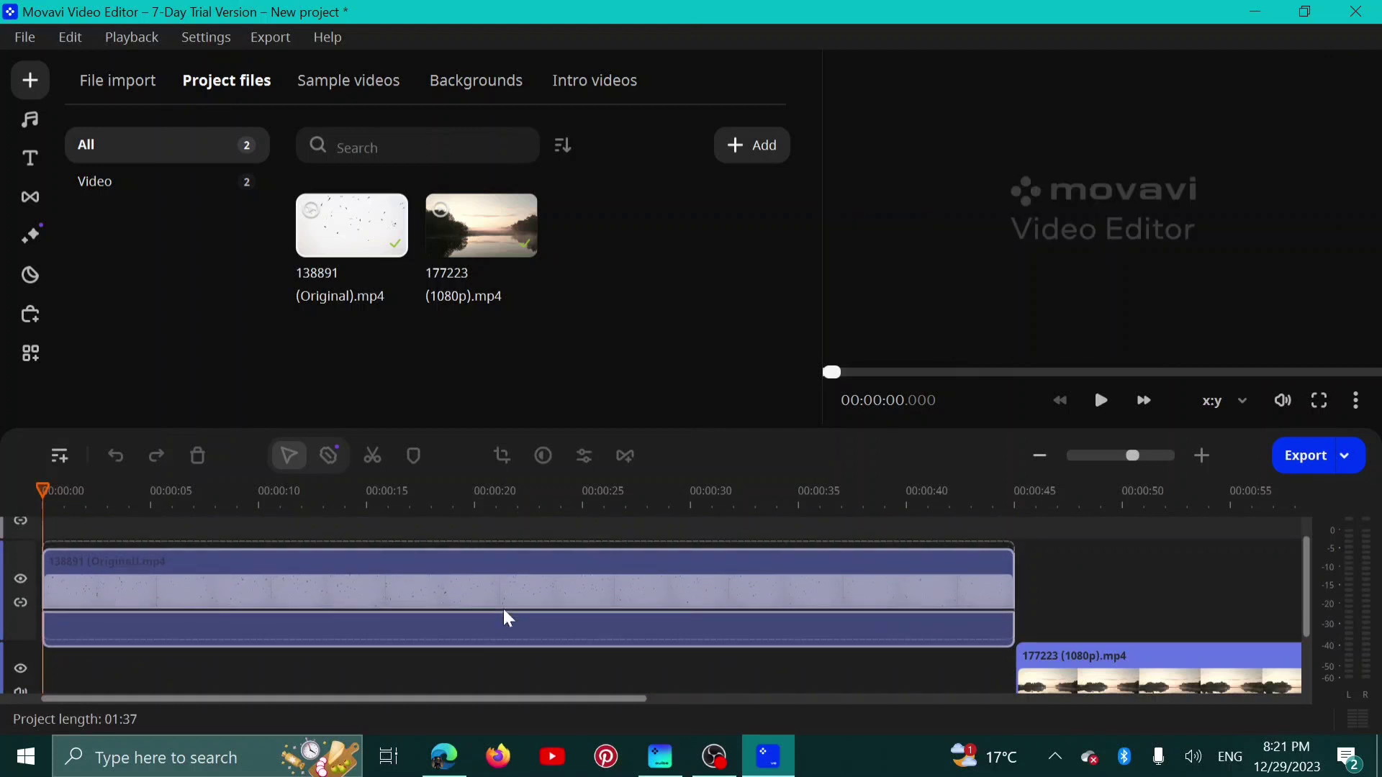
left_click_drag(508, 619, 508, 616)
left_click_drag(1219, 648, 249, 530)
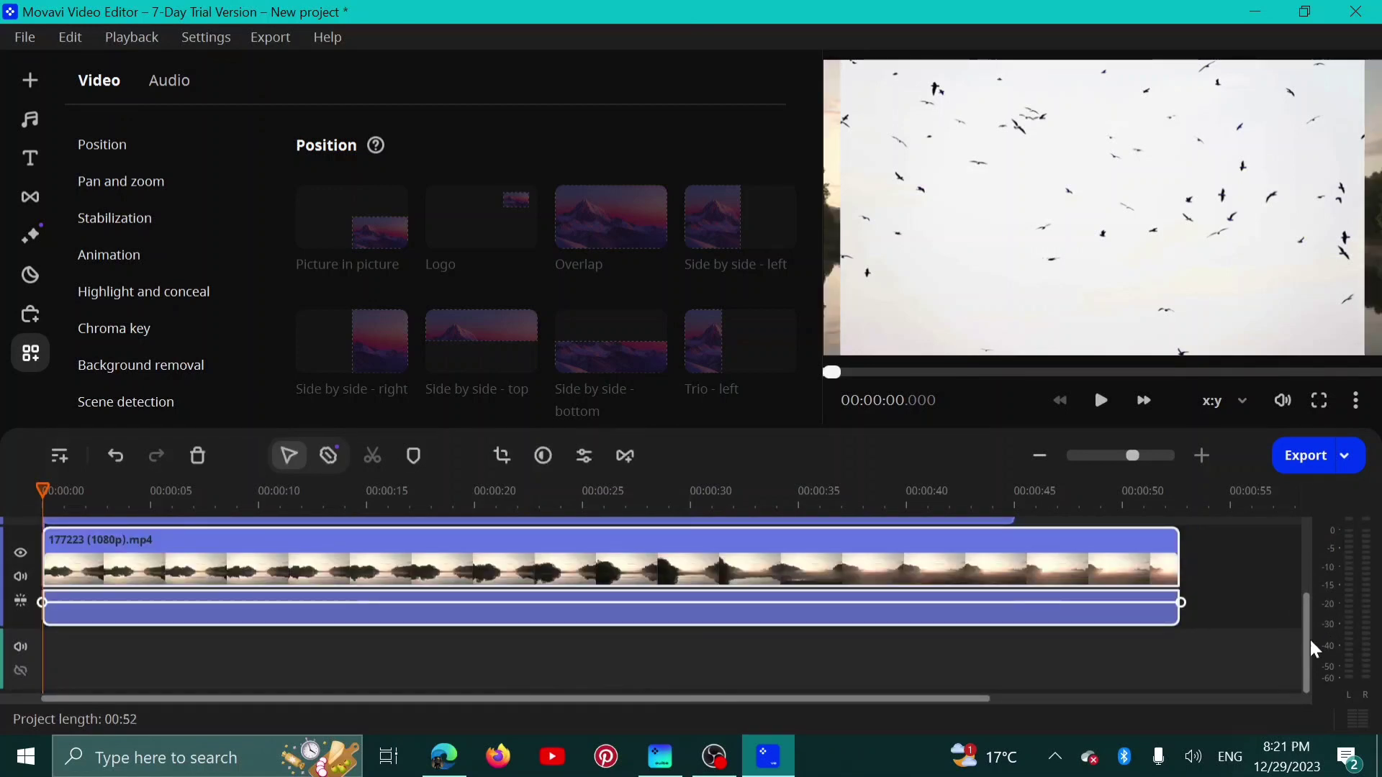
Step: Try the Logo and Overlap position presets on the 138891 (Original).mp4 overlay, apply Picture in picture and enlarge it to fill the frame
left_click_drag(1305, 612, 1308, 551)
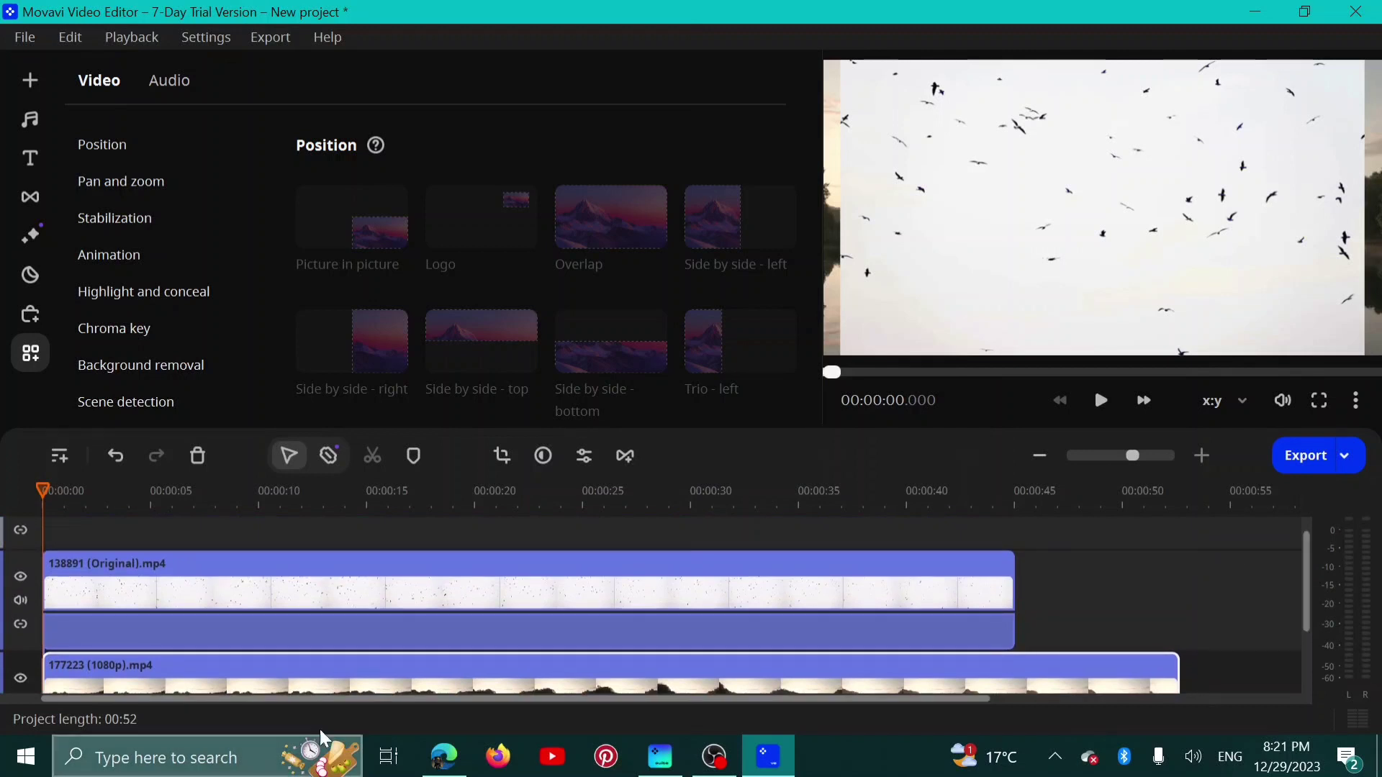
left_click(481, 610)
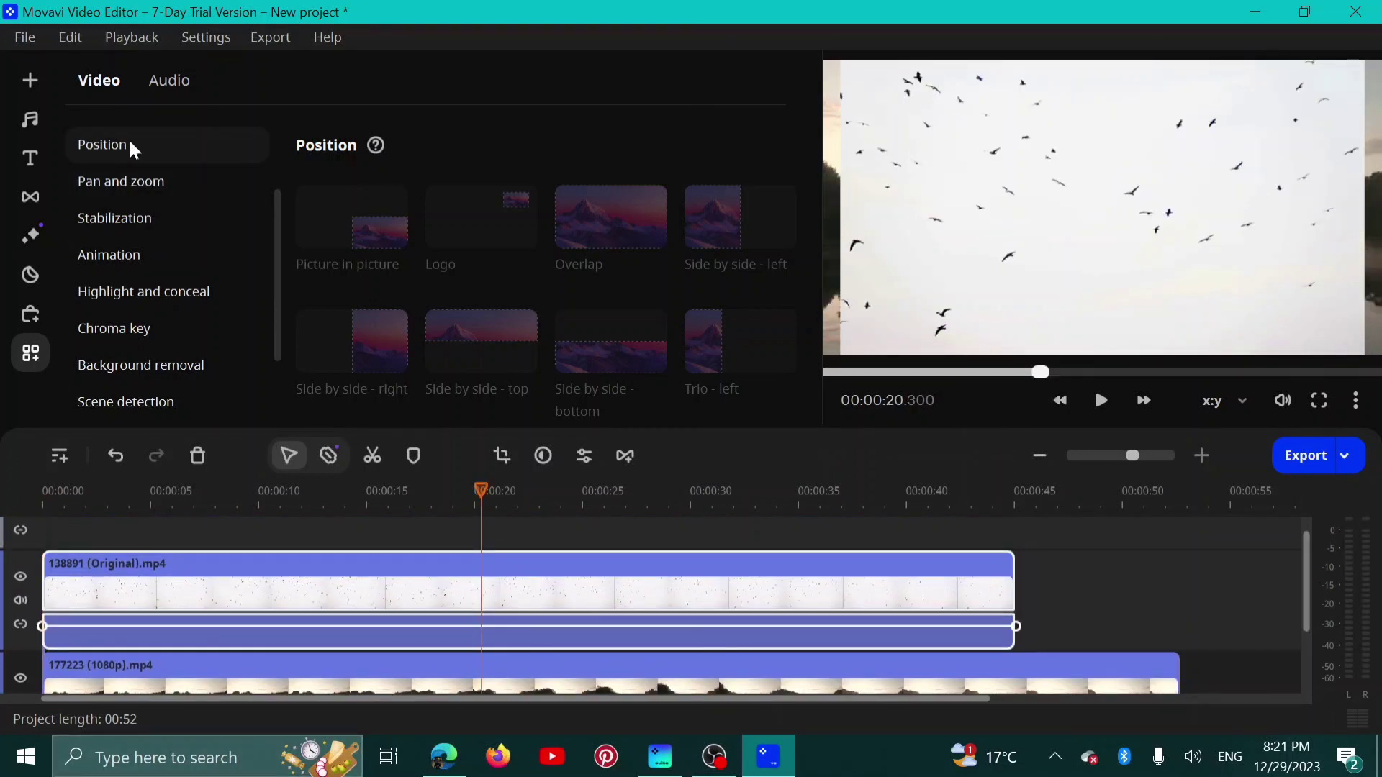
left_click(149, 151)
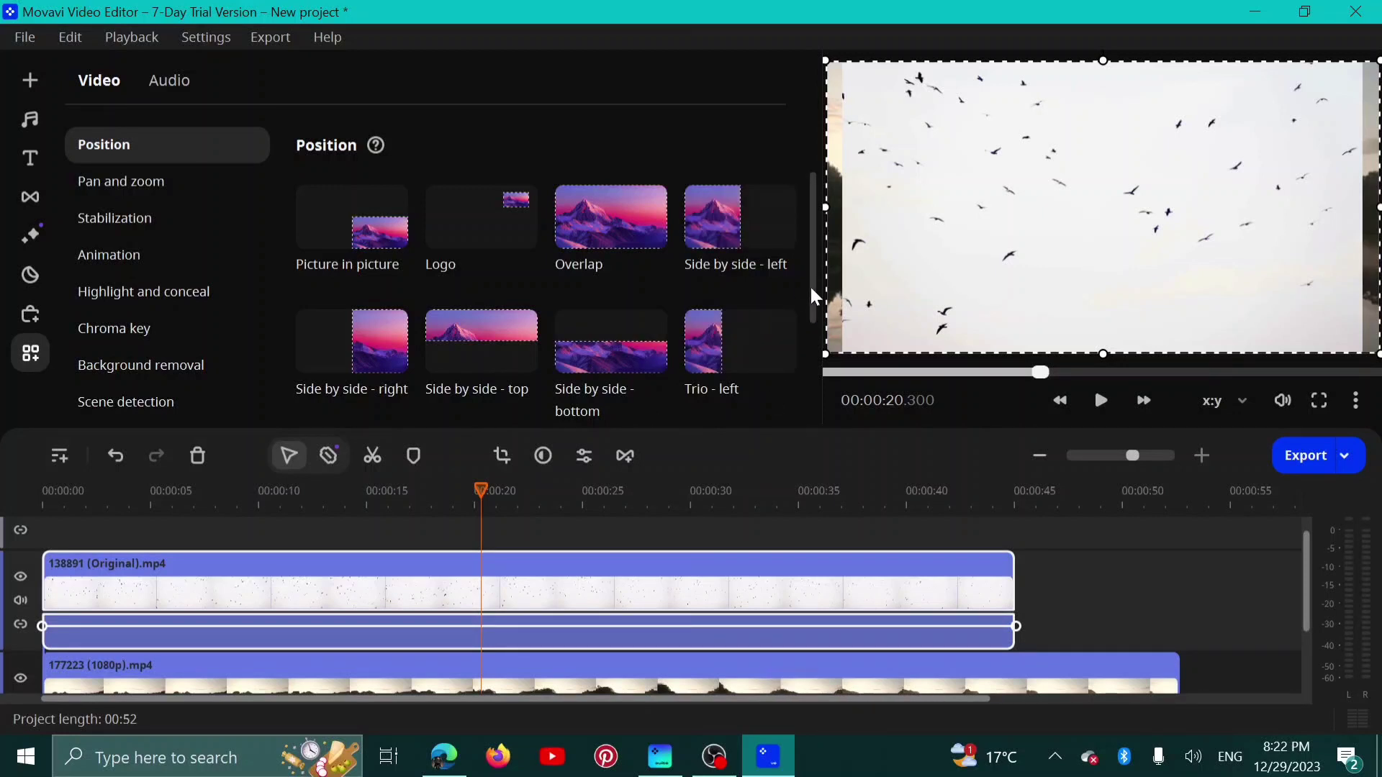
left_click_drag(811, 288, 812, 351)
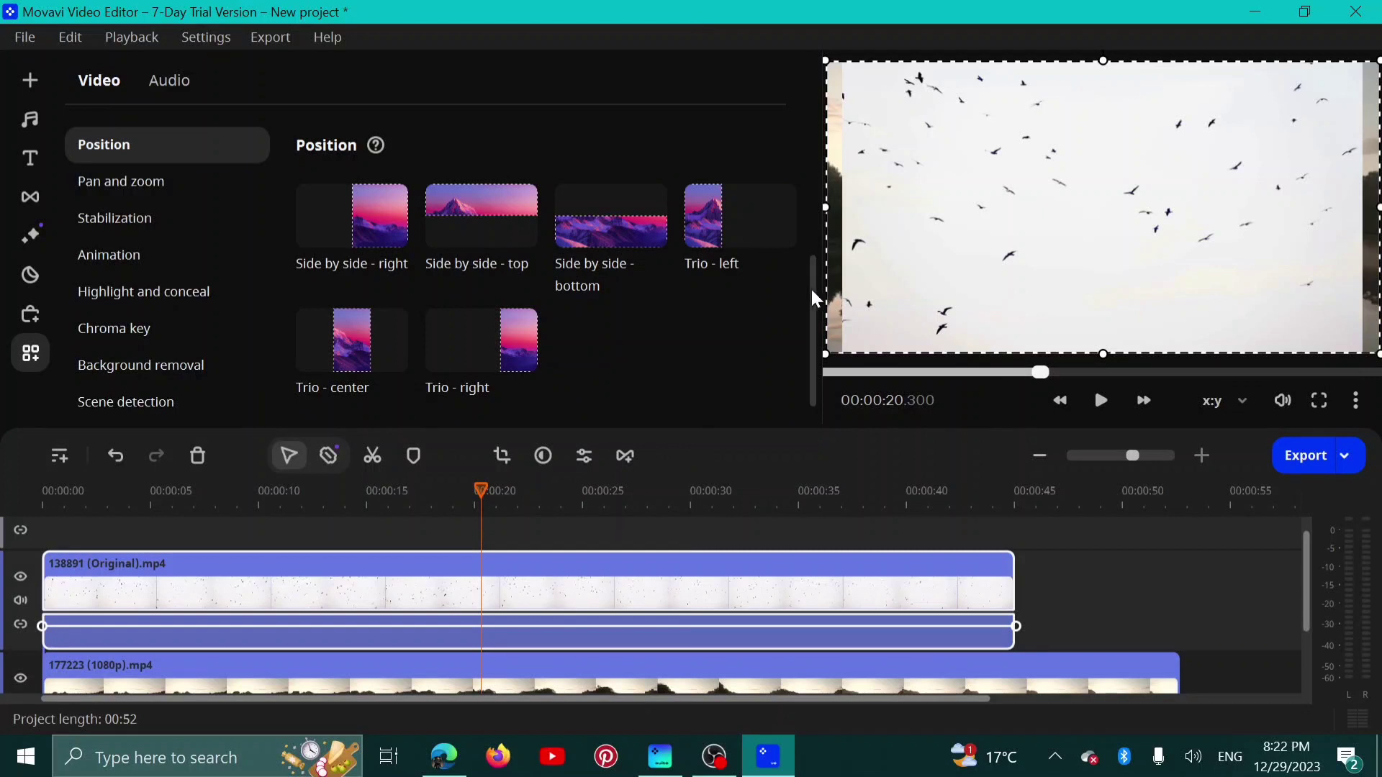
left_click_drag(814, 285, 813, 202)
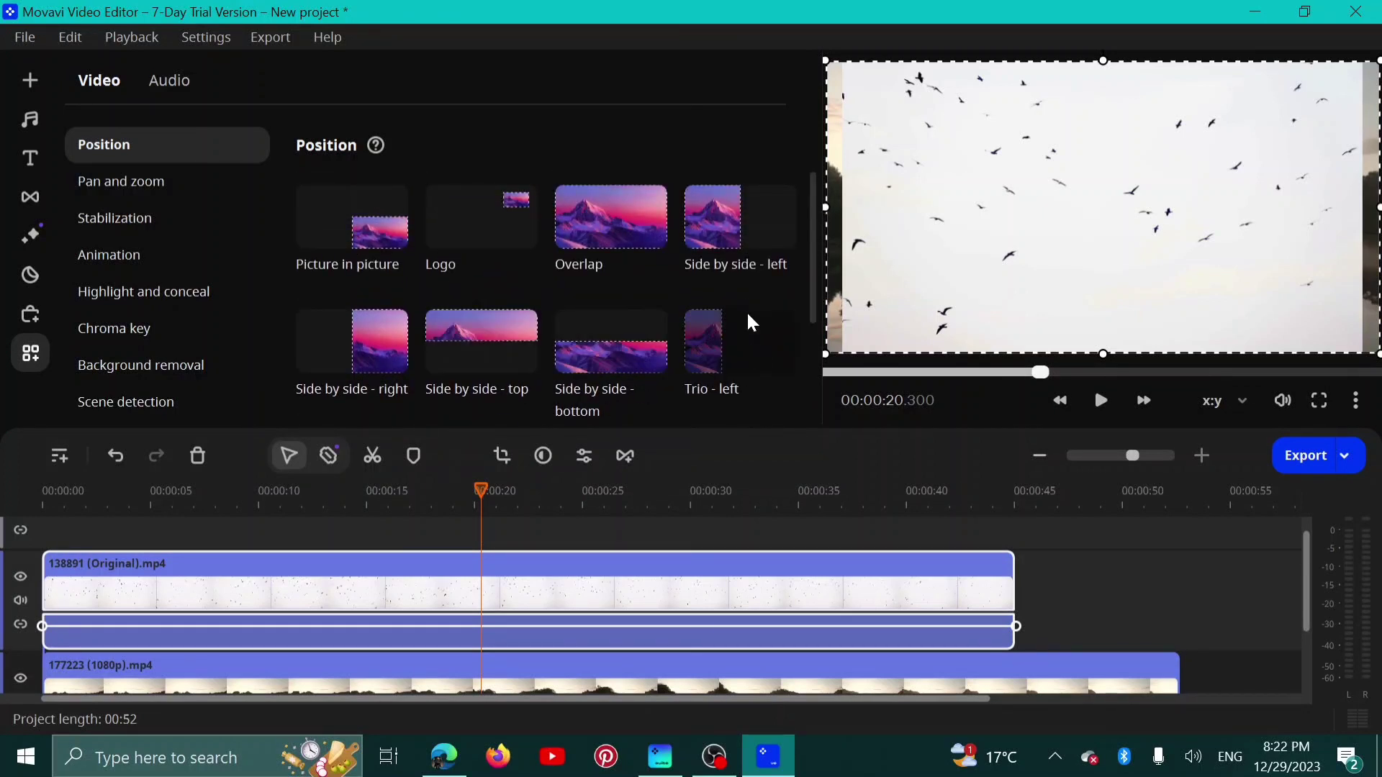
left_click(512, 223)
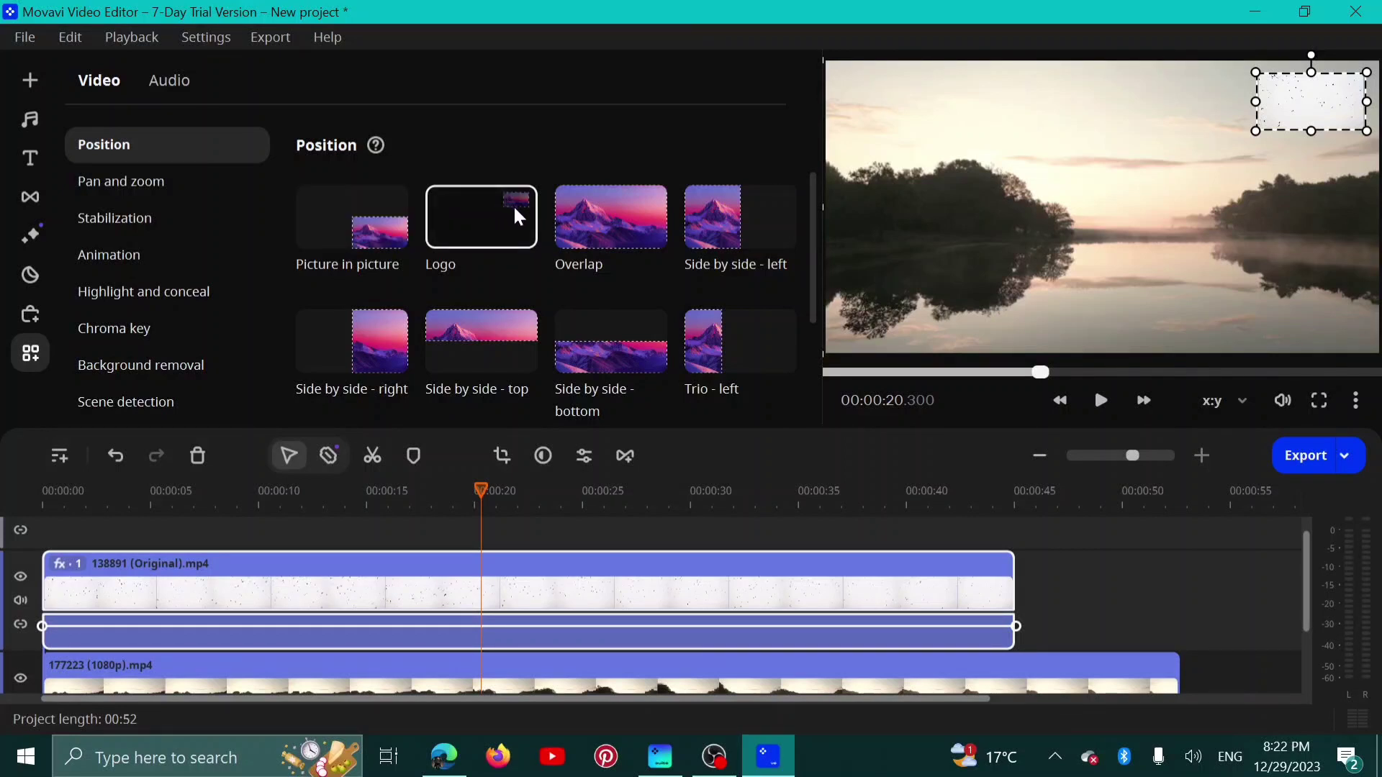
left_click(600, 230)
left_click(391, 239)
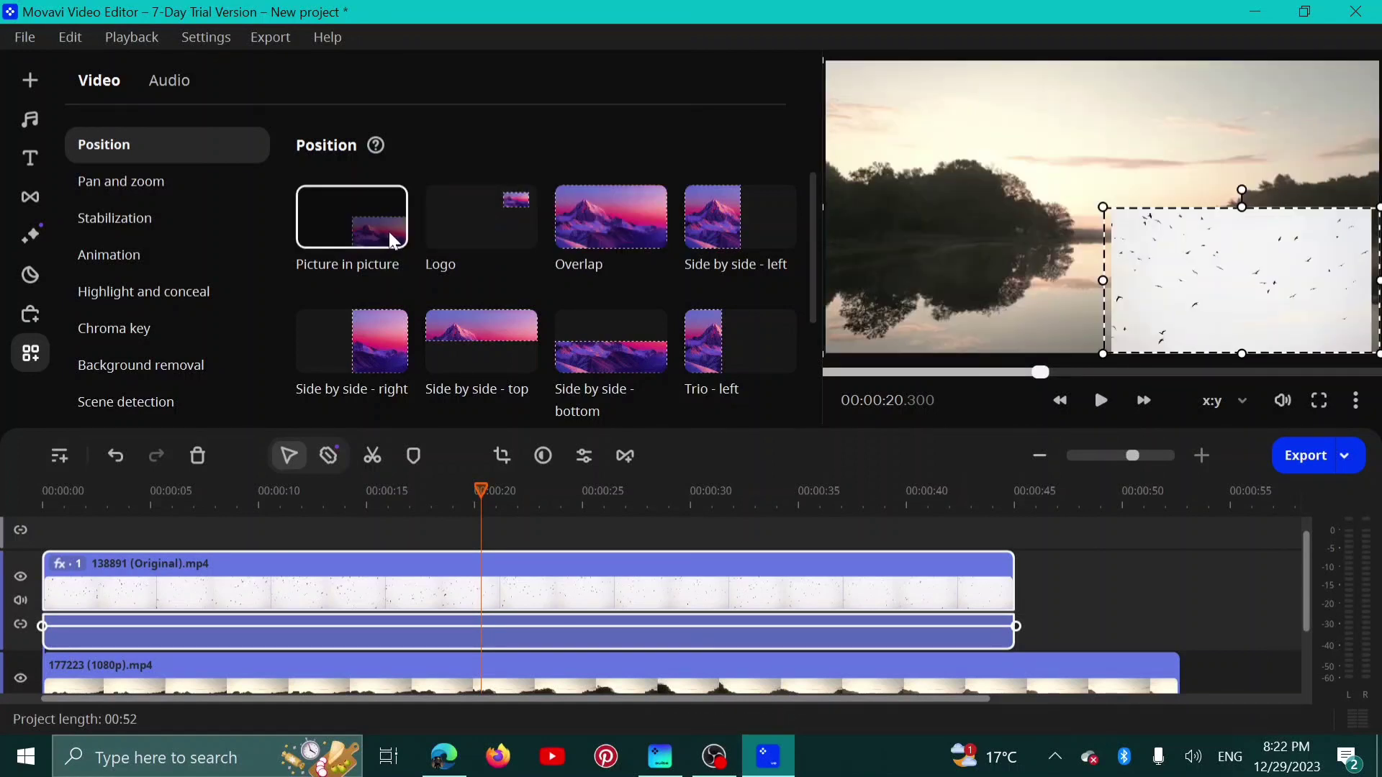
left_click_drag(1103, 208, 827, 61)
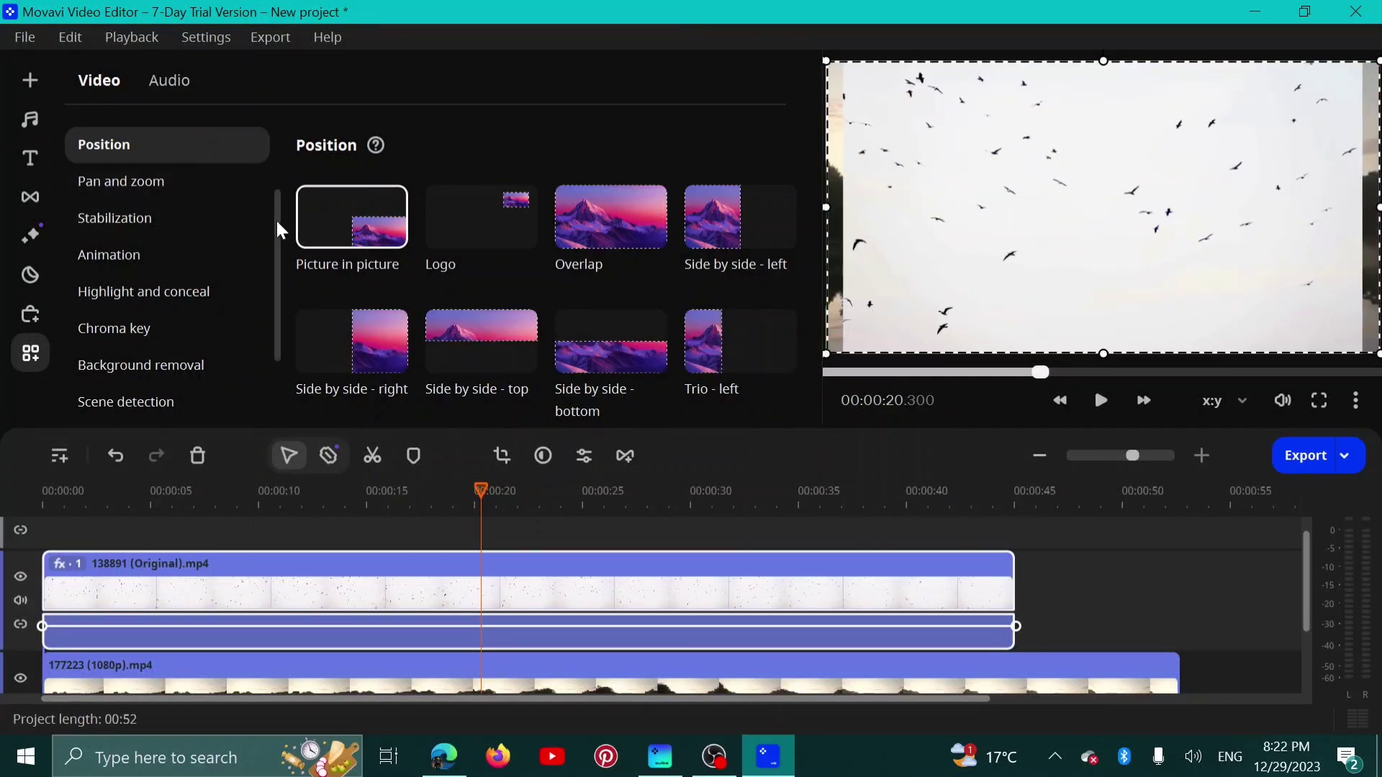
Step: Try manual color adjustments on the bird overlay with brightness -55 and contrast 87, and reset them
scroll(277, 229, "down", 1)
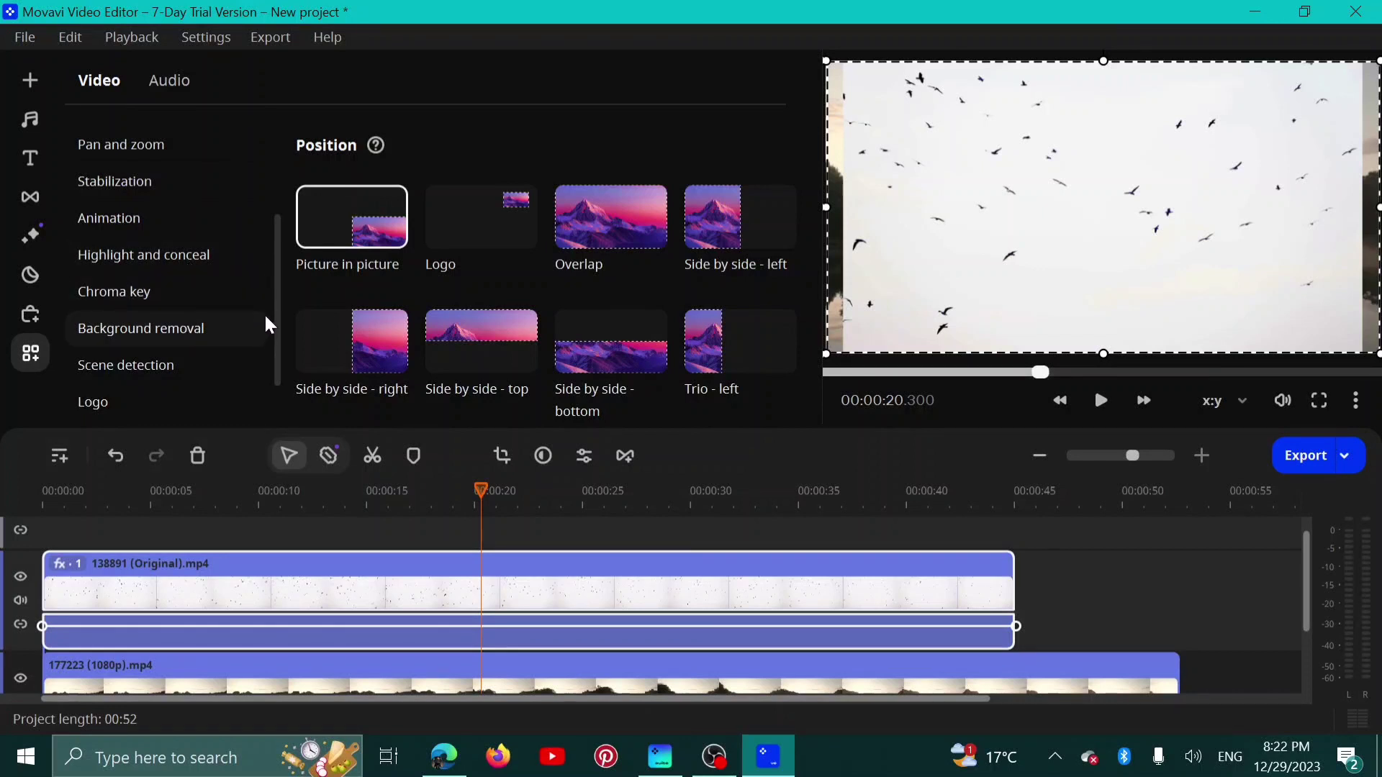
left_click_drag(278, 316, 277, 213)
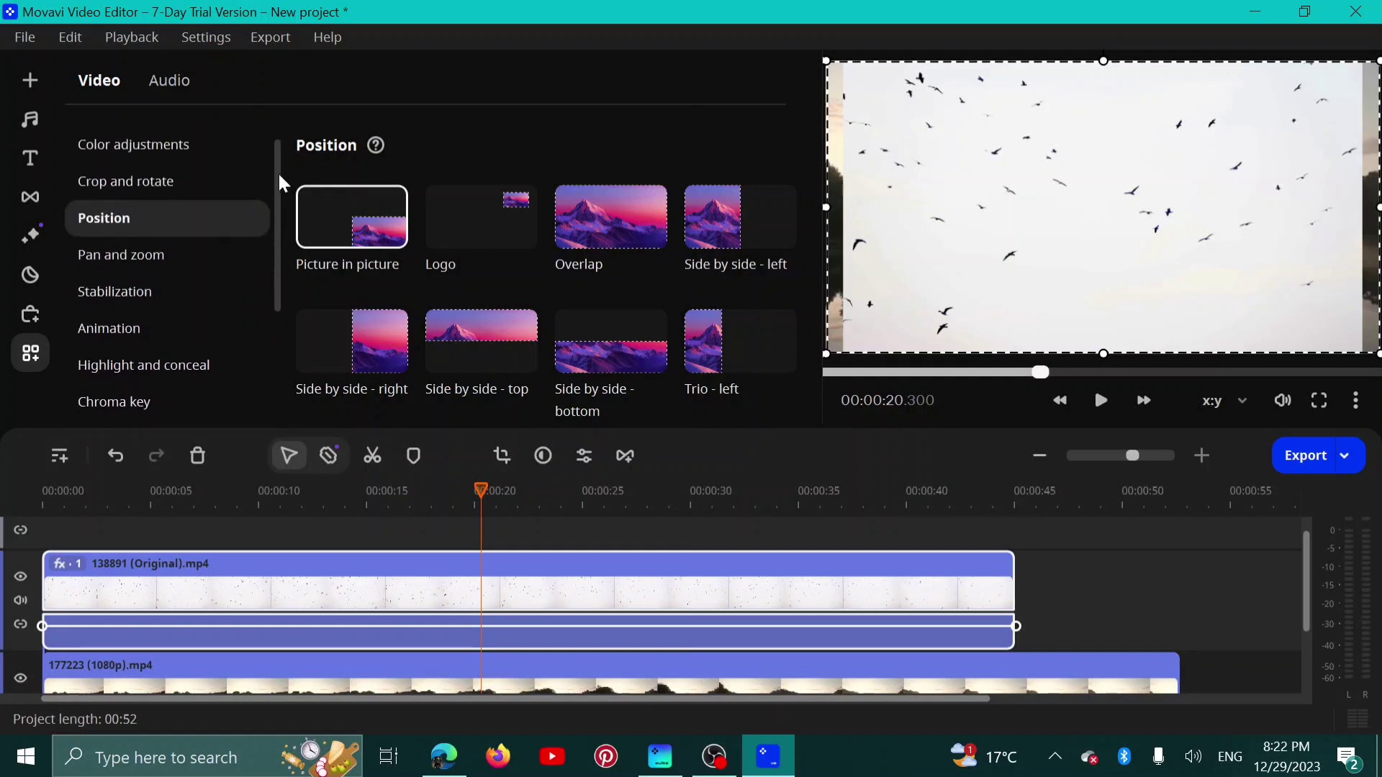
left_click(118, 141)
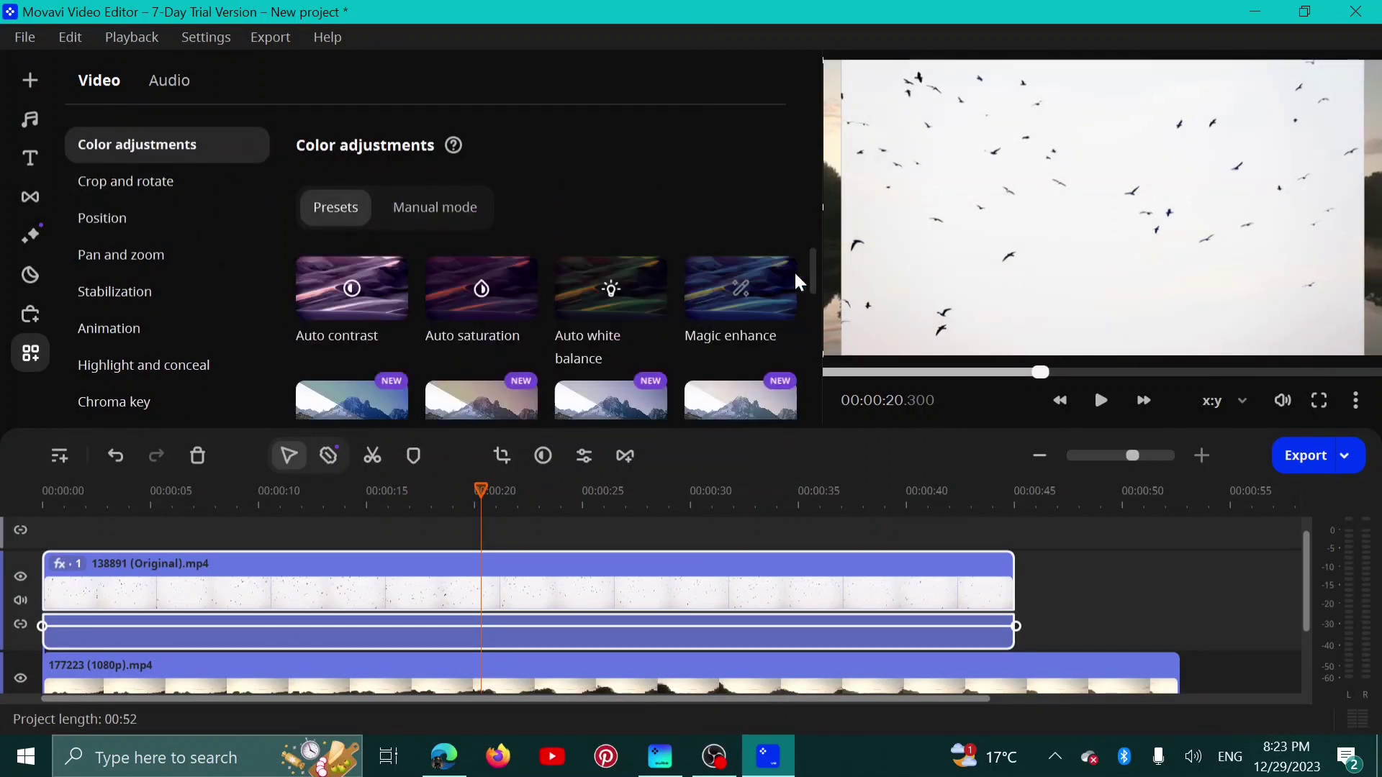
mouse_move(811, 269)
left_mouse_down()
mouse_move(816, 348)
mouse_move(817, 288)
left_mouse_up()
left_click(432, 208)
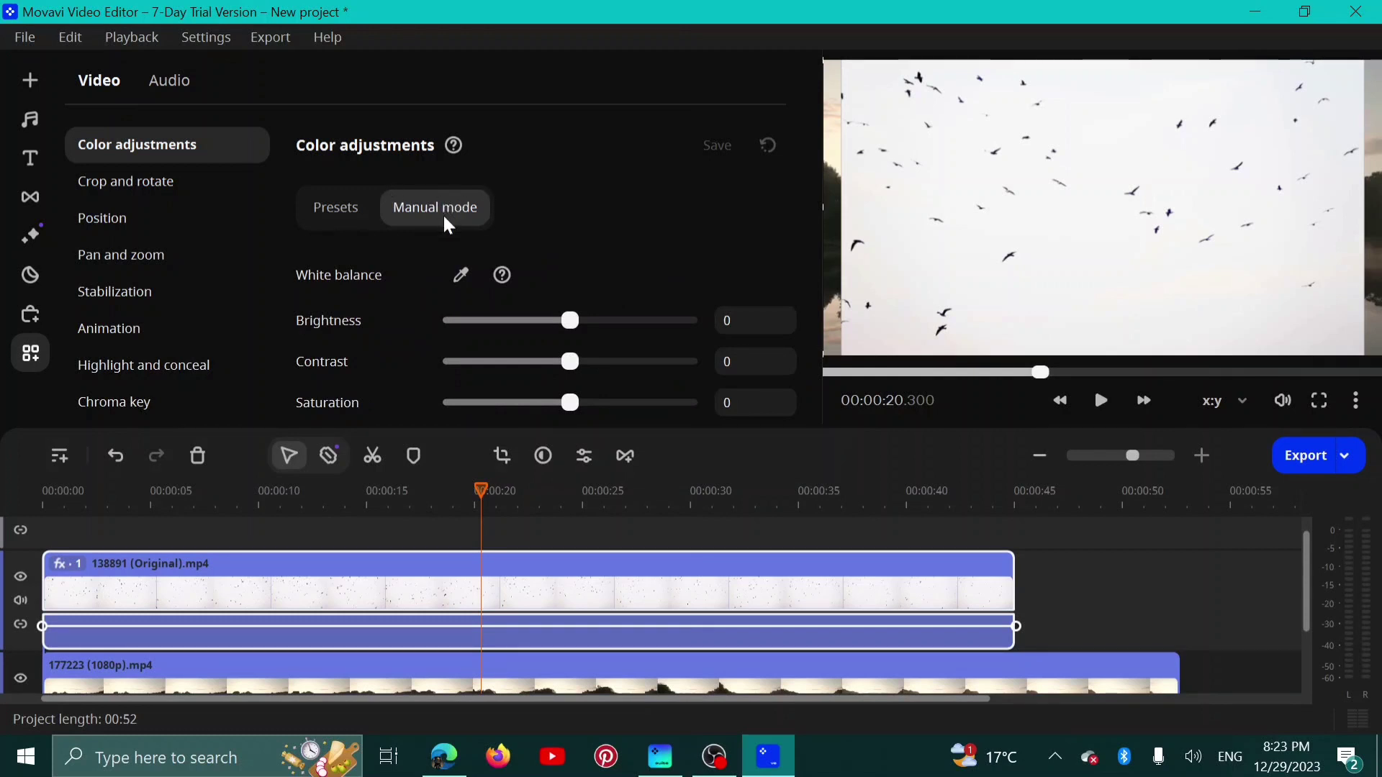
left_click_drag(573, 319, 677, 367)
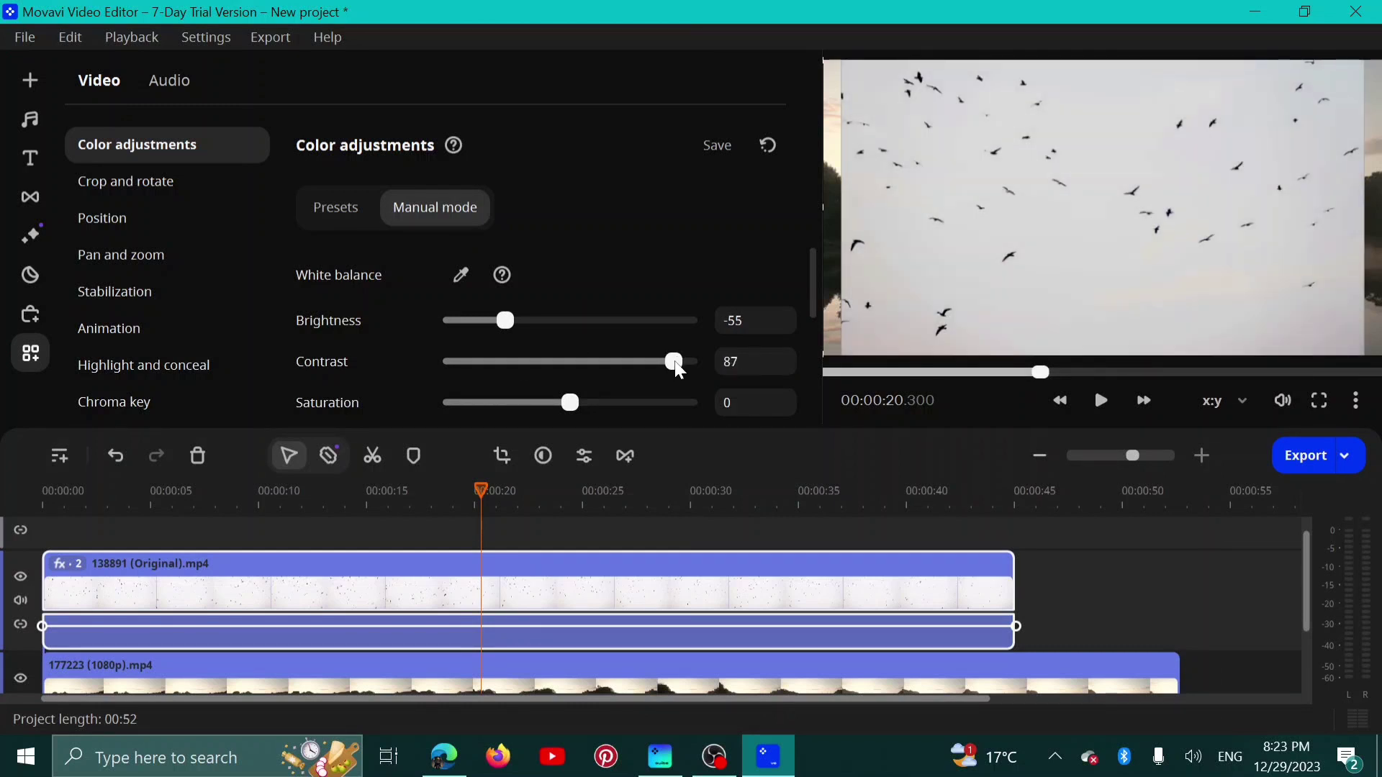
left_click_drag(810, 259, 824, 364)
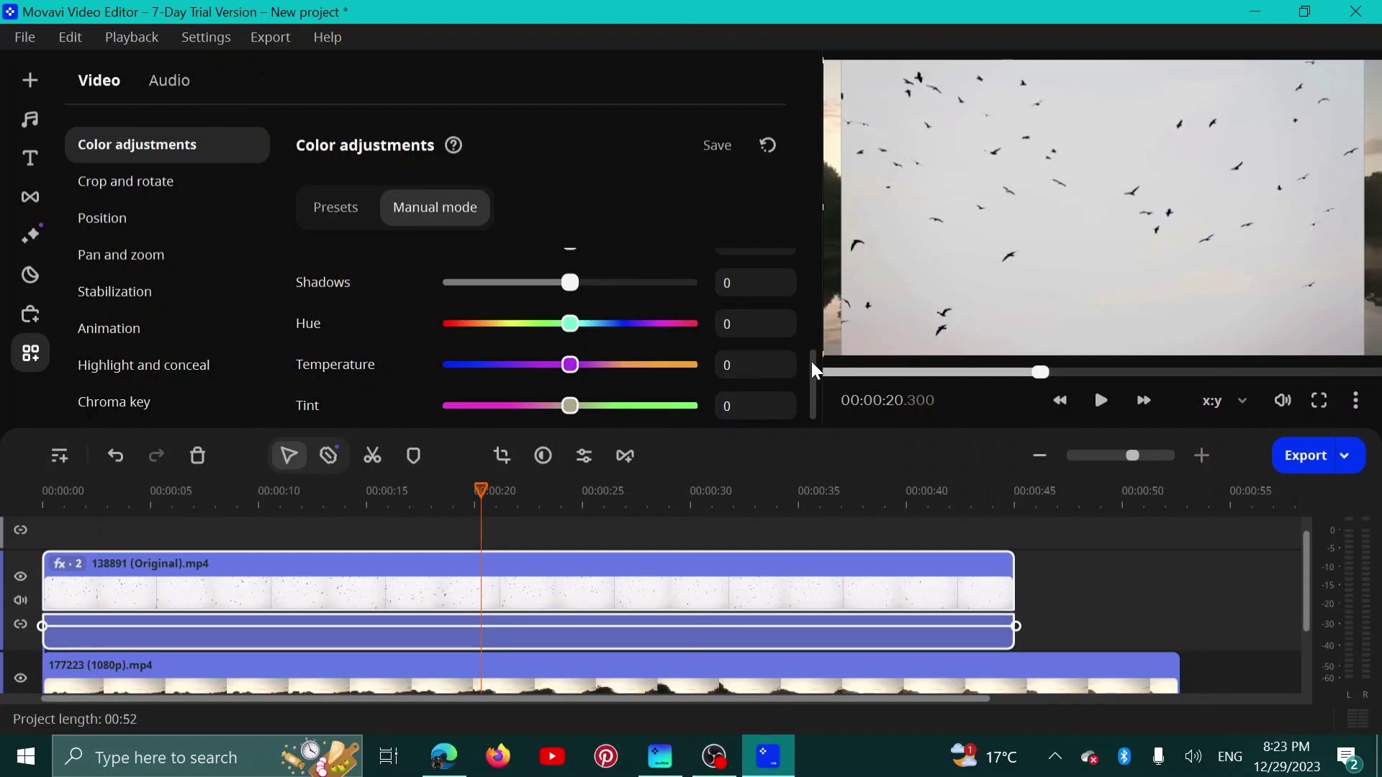
left_click_drag(812, 365, 806, 251)
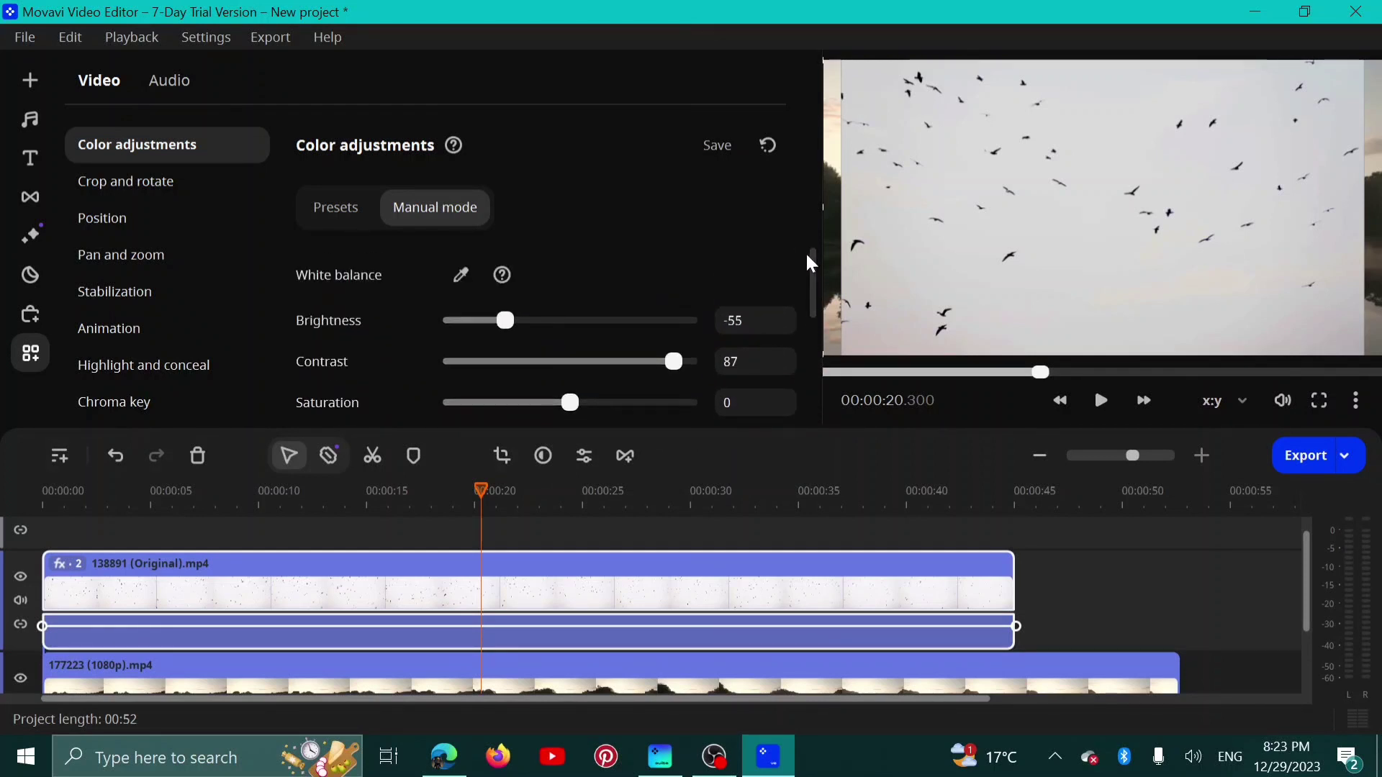
left_click(768, 145)
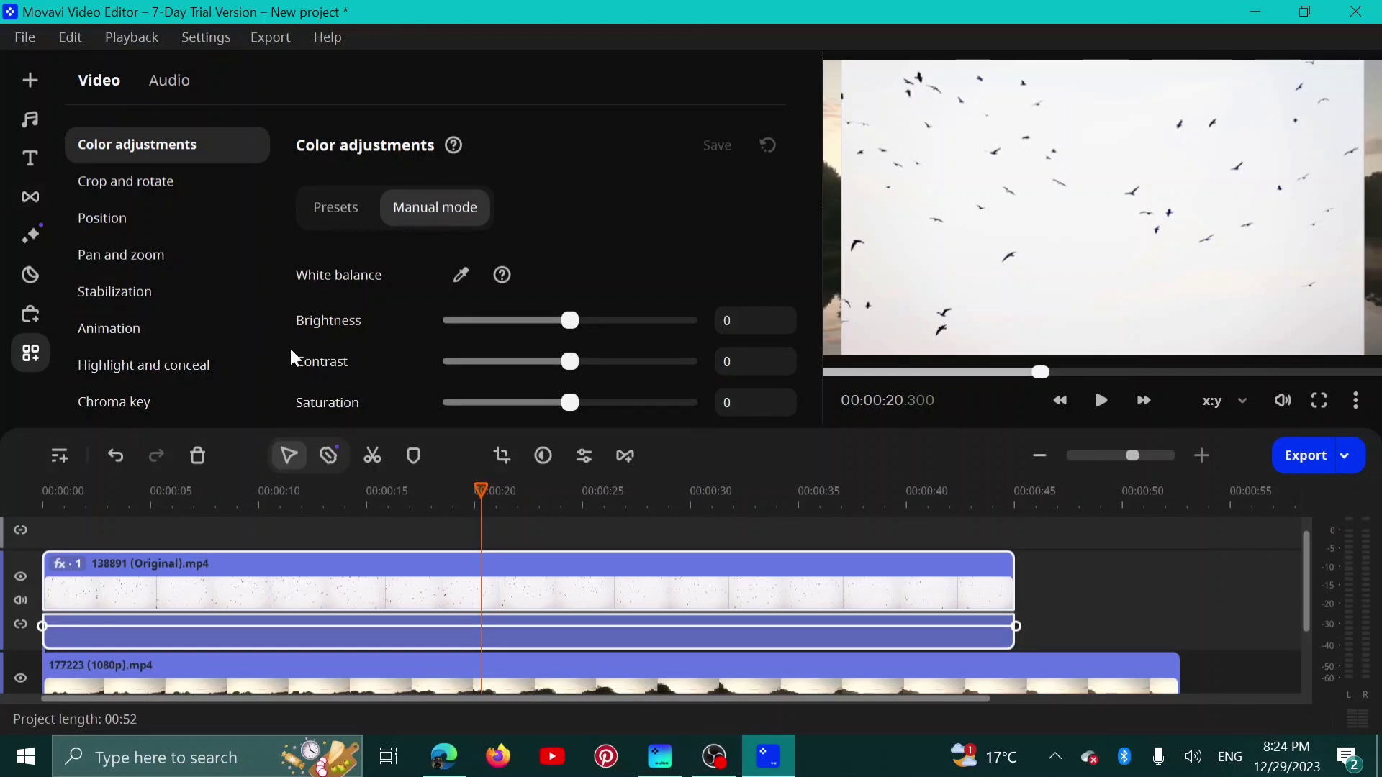
Step: Set the 138891 (Original).mp4 overlay's volume to 125%, speed to 168% and opacity to 29%
left_click(581, 449)
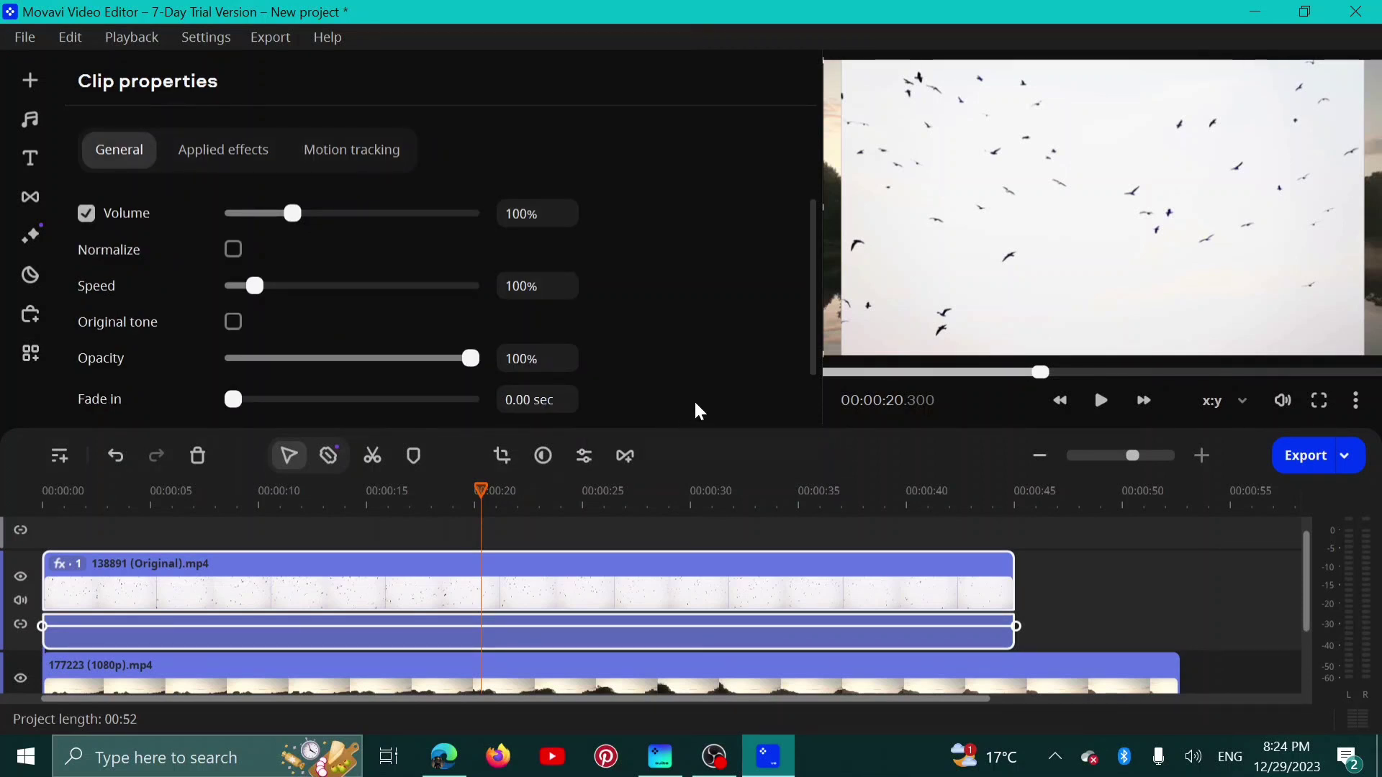
mouse_move(299, 217)
left_mouse_down()
mouse_move(280, 237)
mouse_move(307, 219)
left_mouse_up()
mouse_move(254, 286)
left_mouse_down()
mouse_move(328, 295)
mouse_move(265, 297)
left_mouse_up()
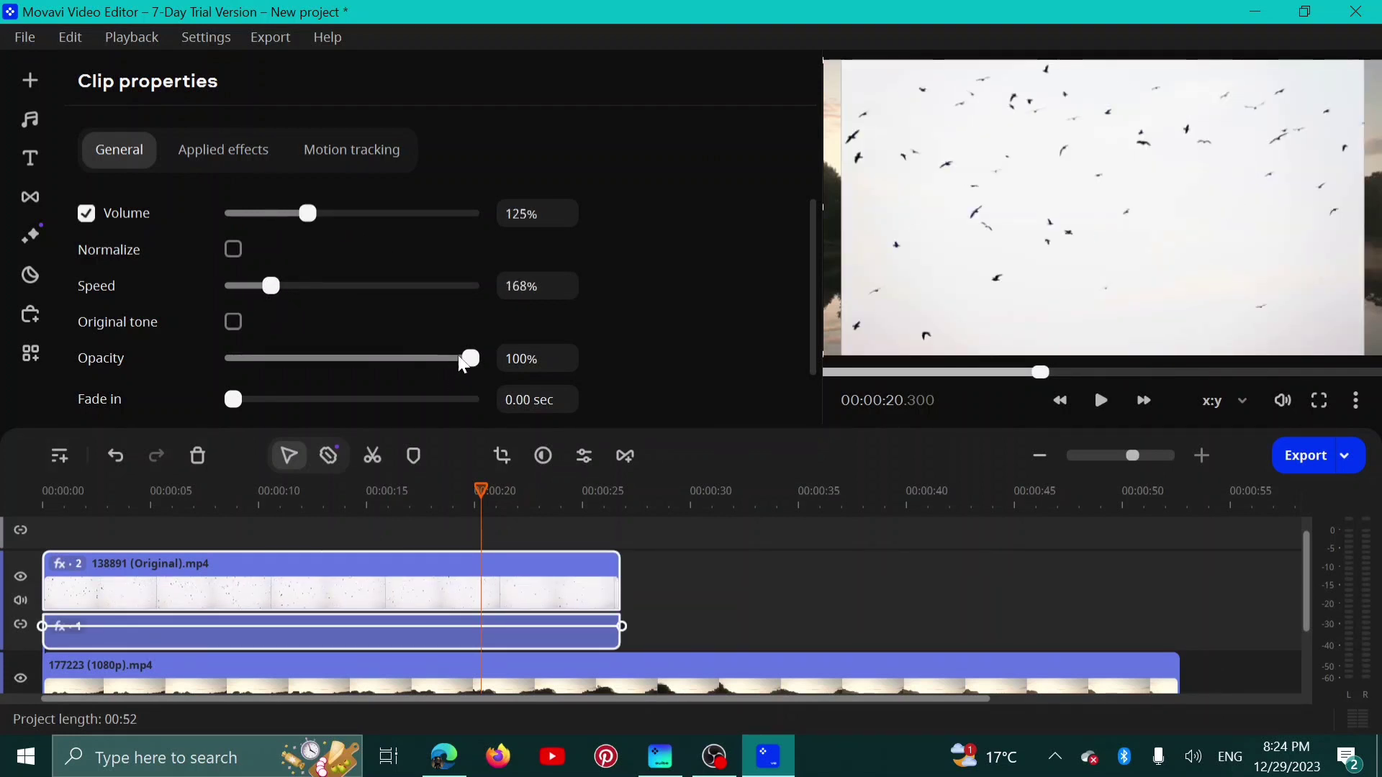
left_click_drag(472, 358, 299, 426)
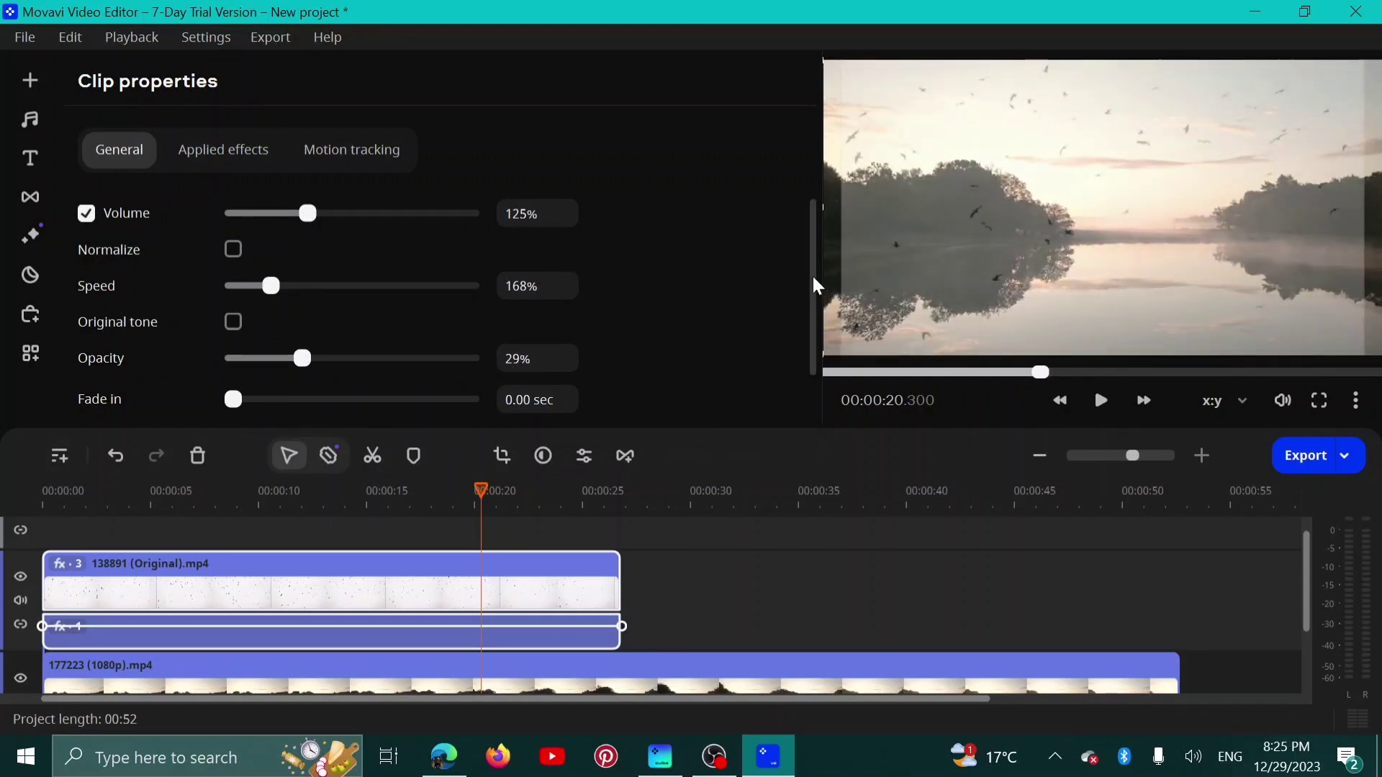
Step: Try a 5.00-second fade-in and reversed playback on the bird overlay, and revert both settings
scroll(808, 316, "down", 2)
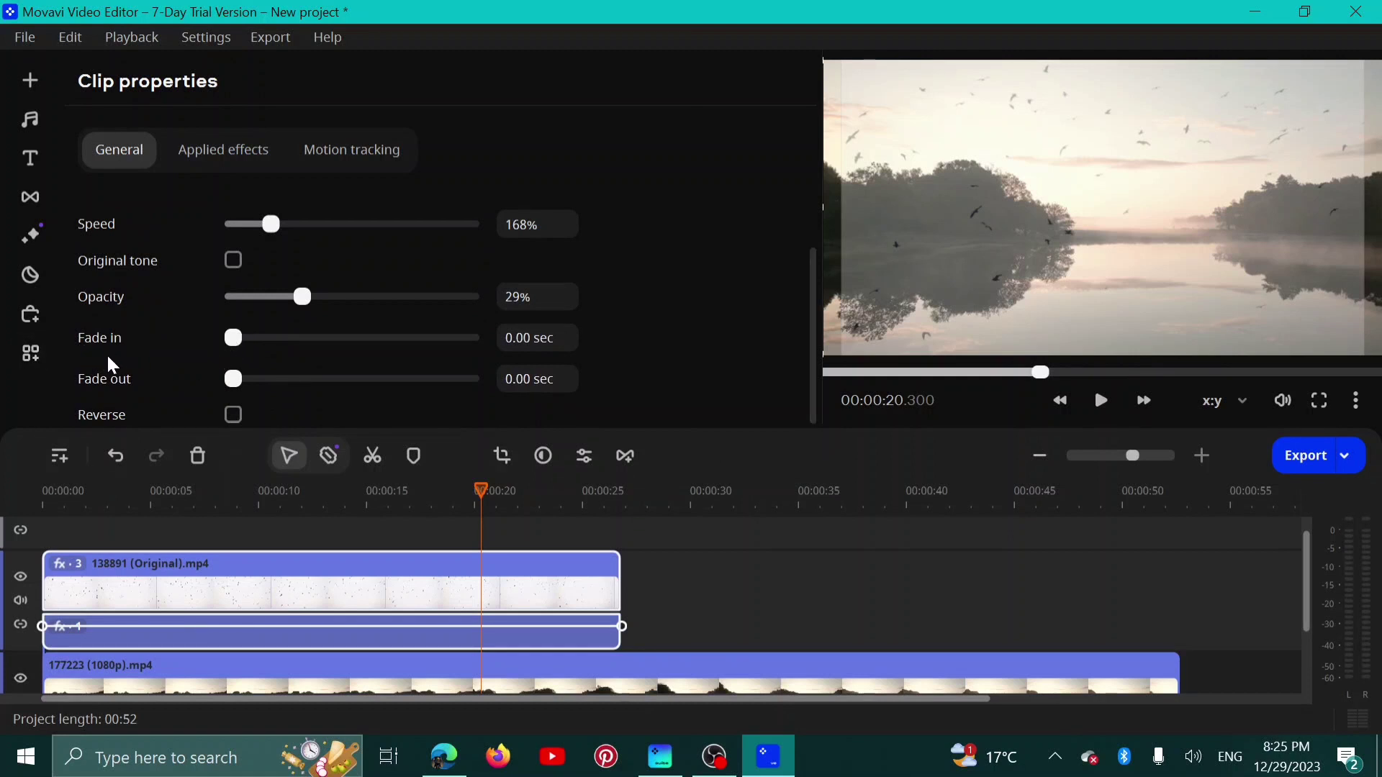
left_click_drag(238, 339, 350, 351)
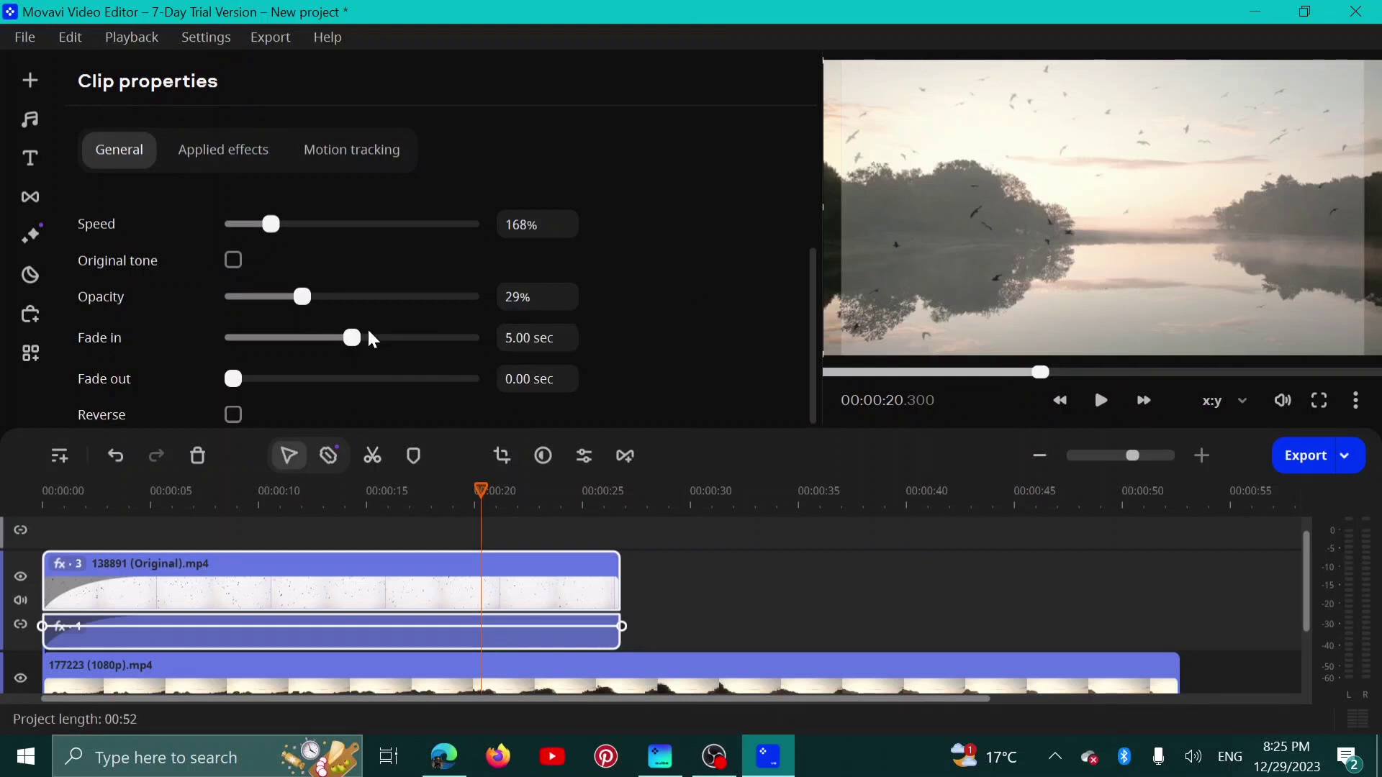
left_click_drag(353, 338, 175, 366)
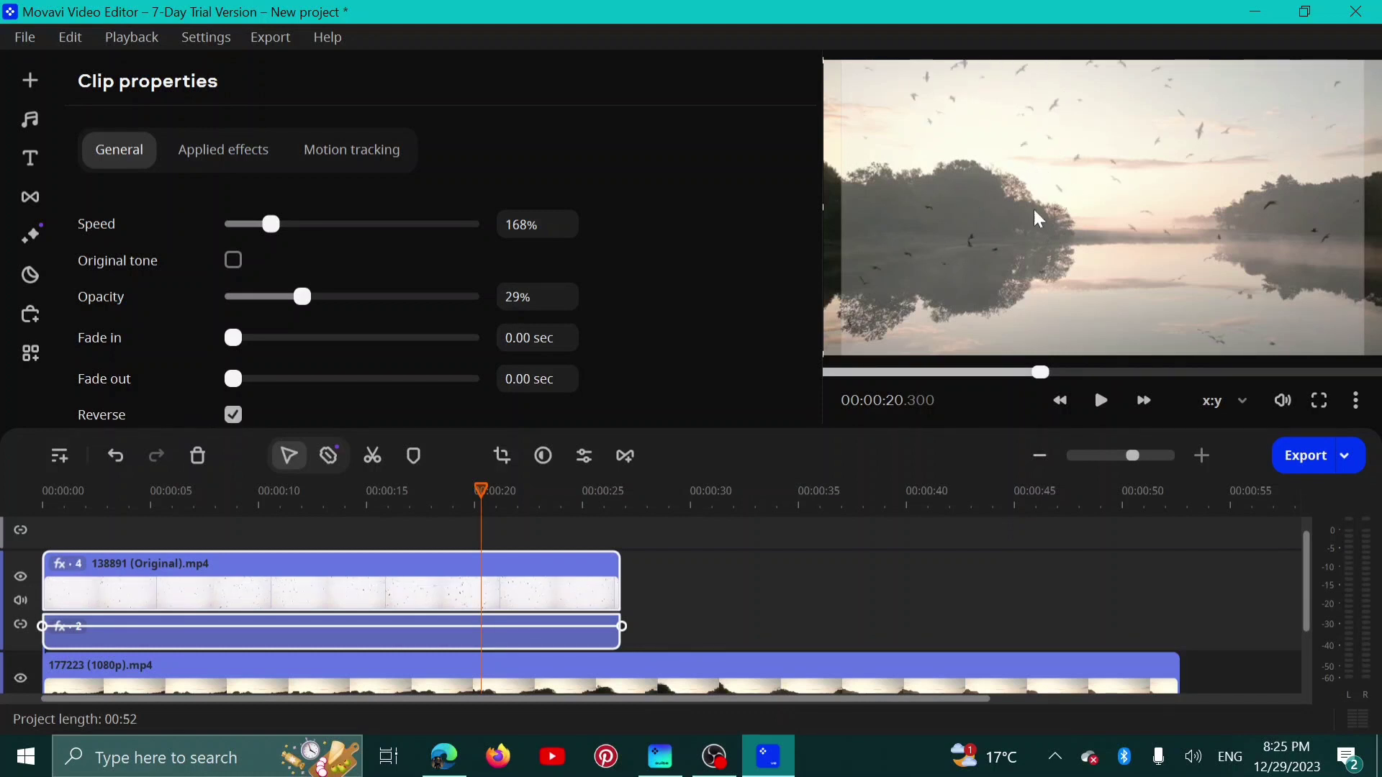
left_click(233, 414)
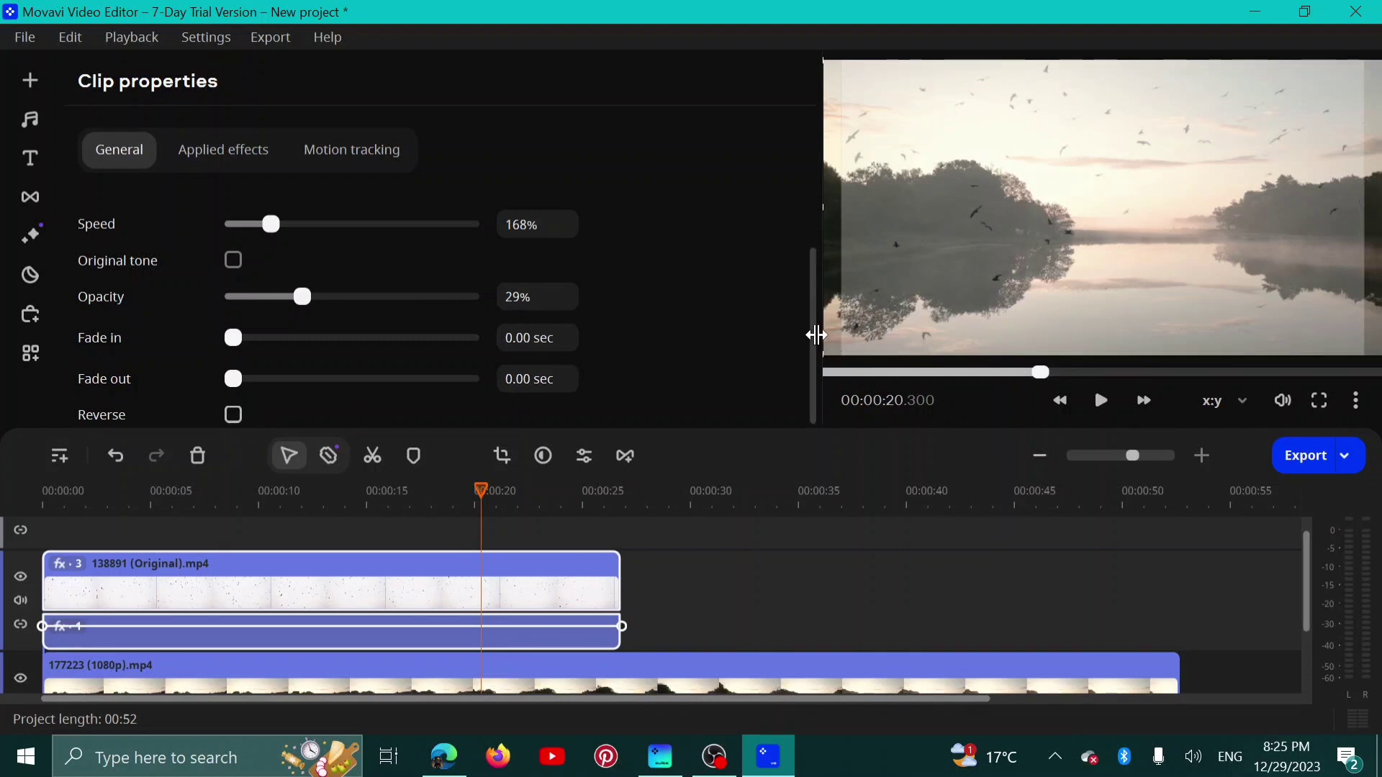
left_click_drag(816, 336, 811, 245)
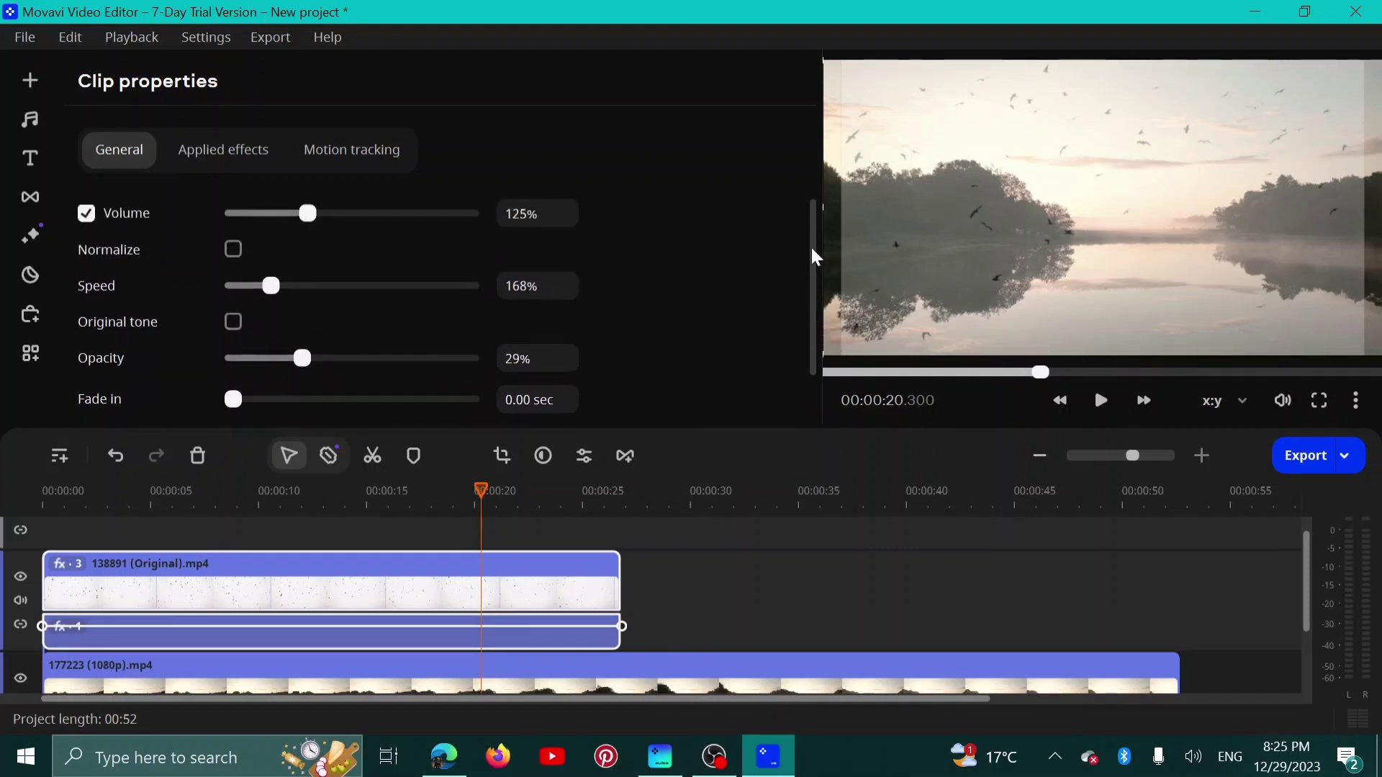
Step: Review the effects applied to the bird overlay and its motion tracking options
left_click(228, 147)
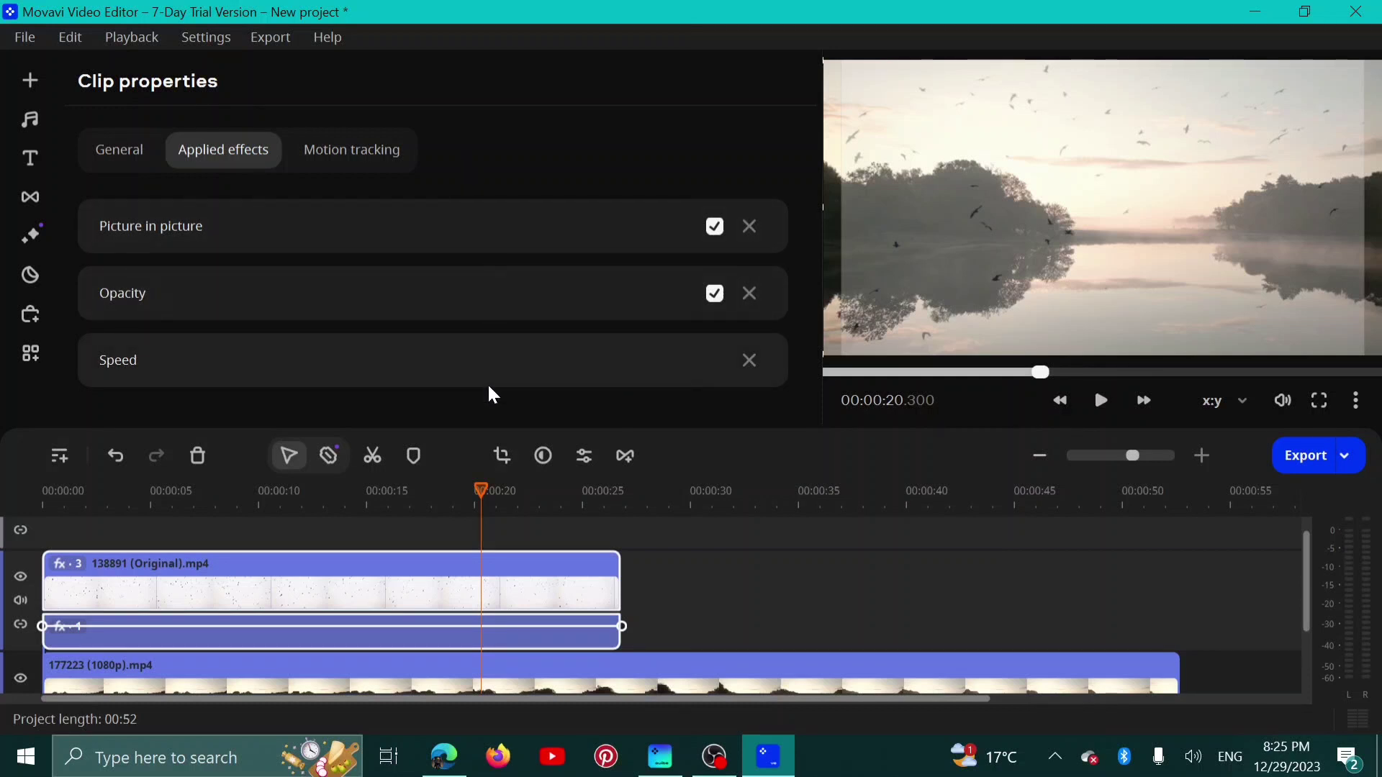
left_click(378, 158)
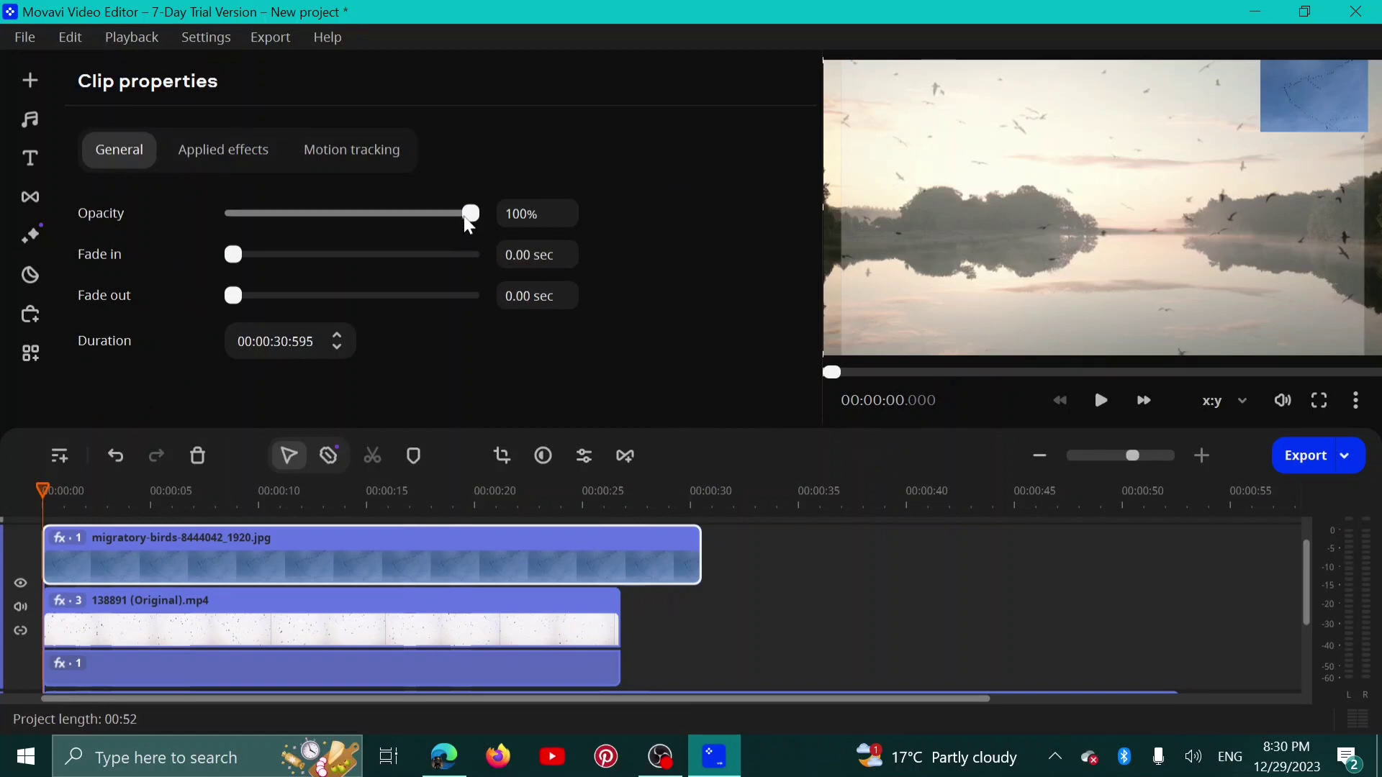
Step: Set the migratory-birds-8444042_1920.jpg overlay's opacity to 31%, check its applied effects and play the project
left_click_drag(464, 216, 307, 215)
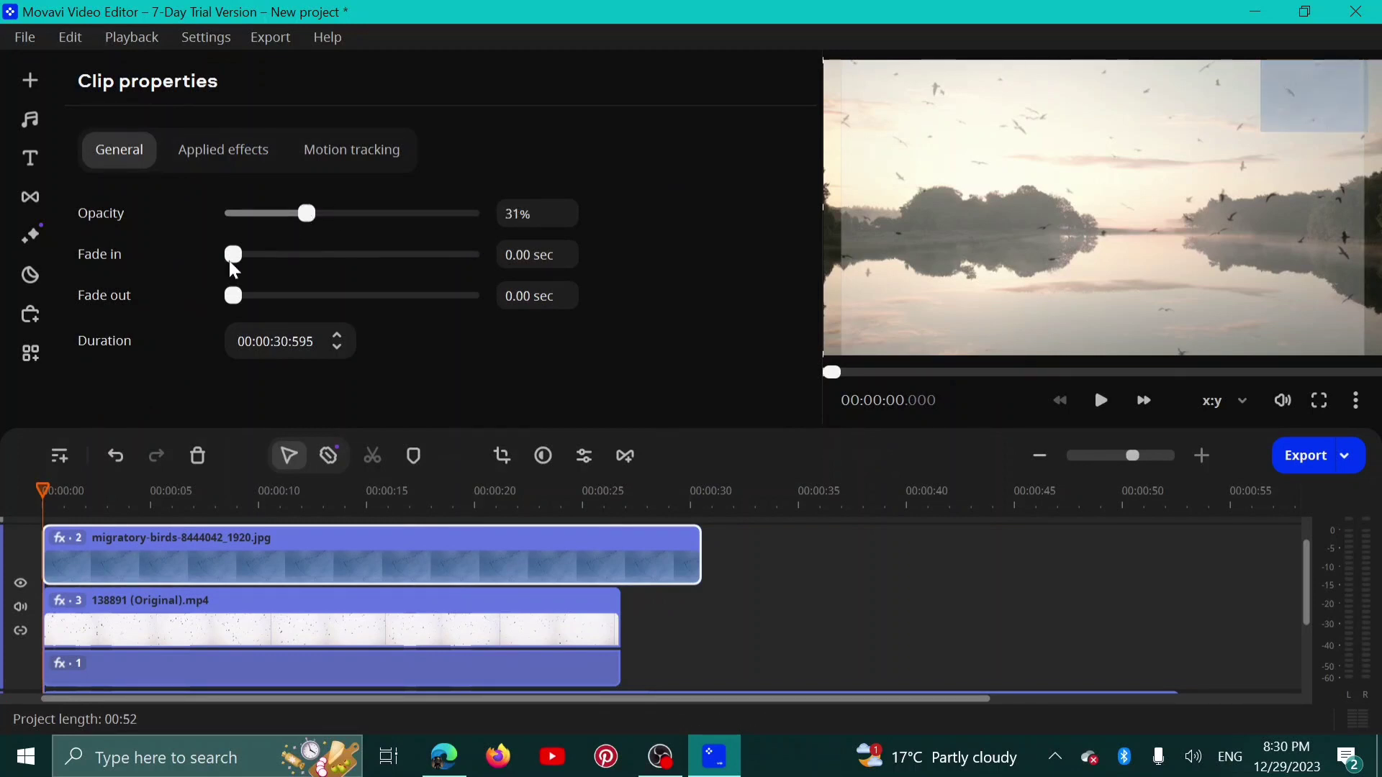
left_click(224, 149)
left_click(1100, 403)
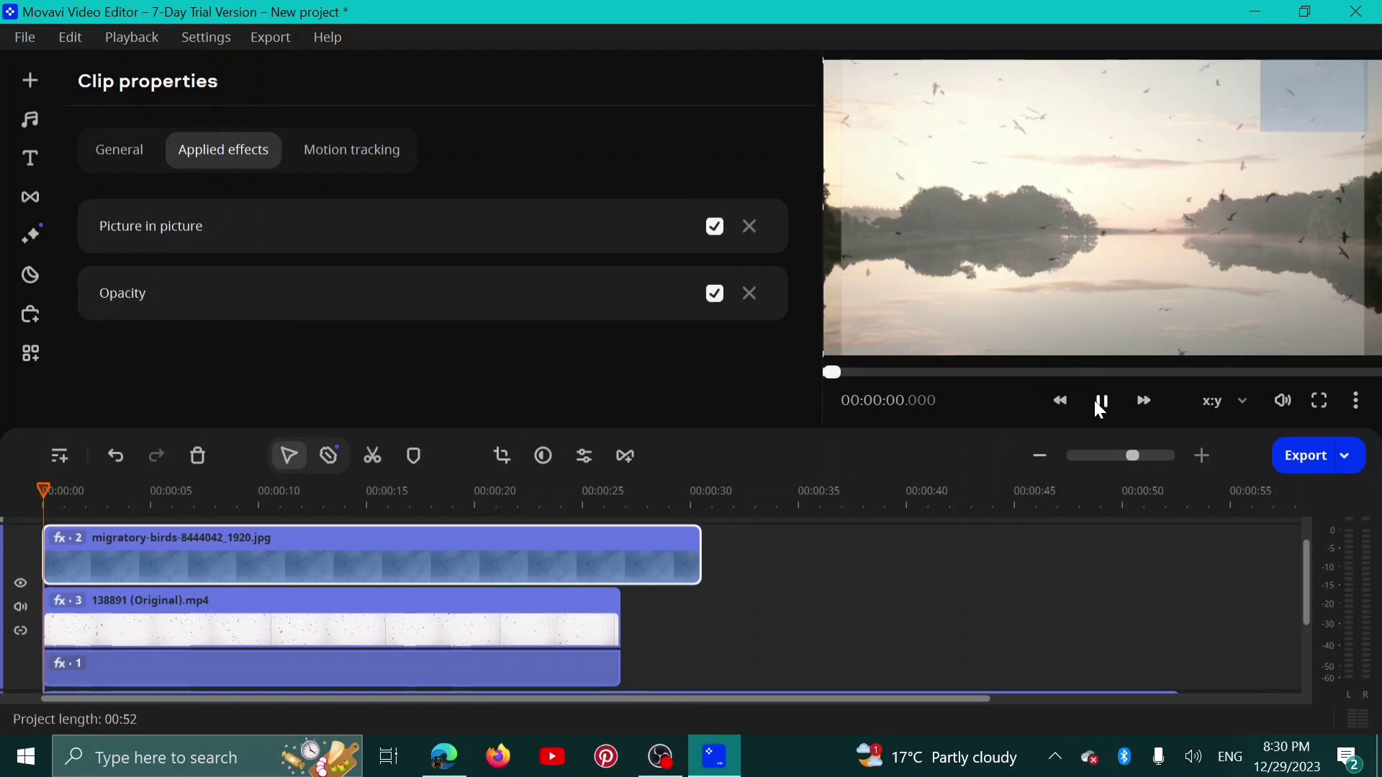